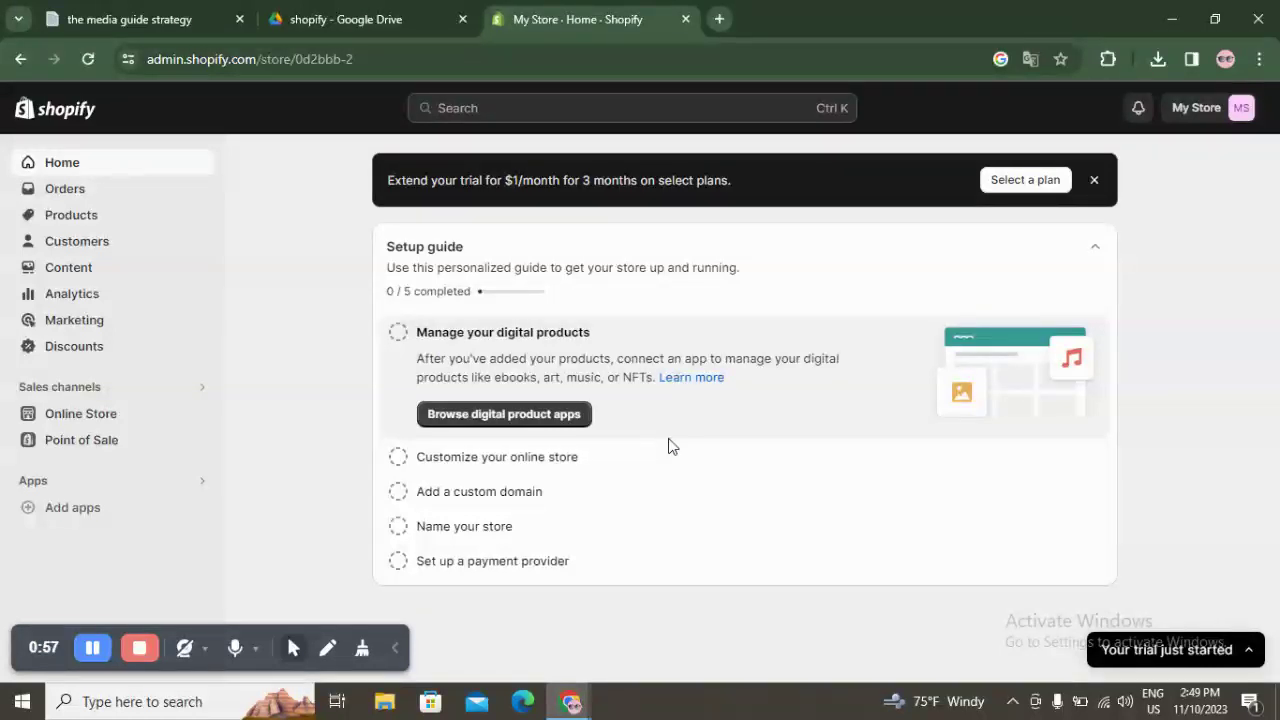
# - Review the setup guide tasks for theme customization, custom domain, store name, payment provider and digital products
pyautogui.click(674, 457)
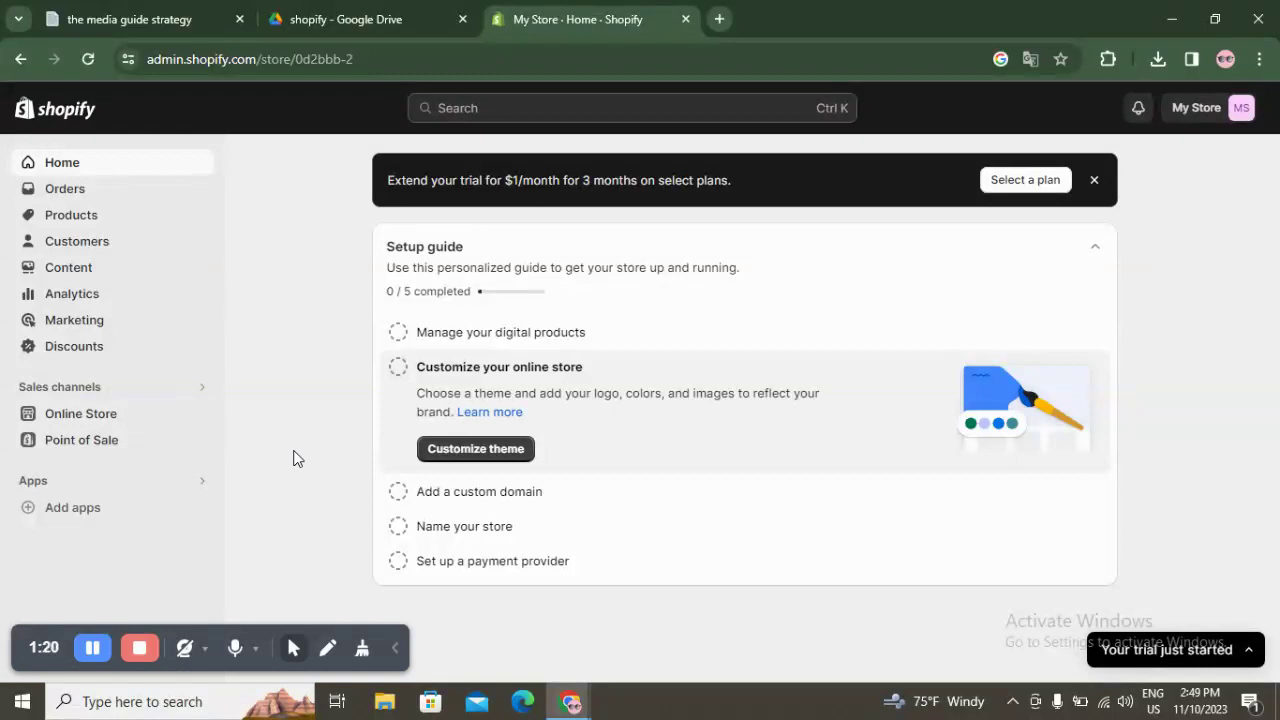
pyautogui.click(468, 491)
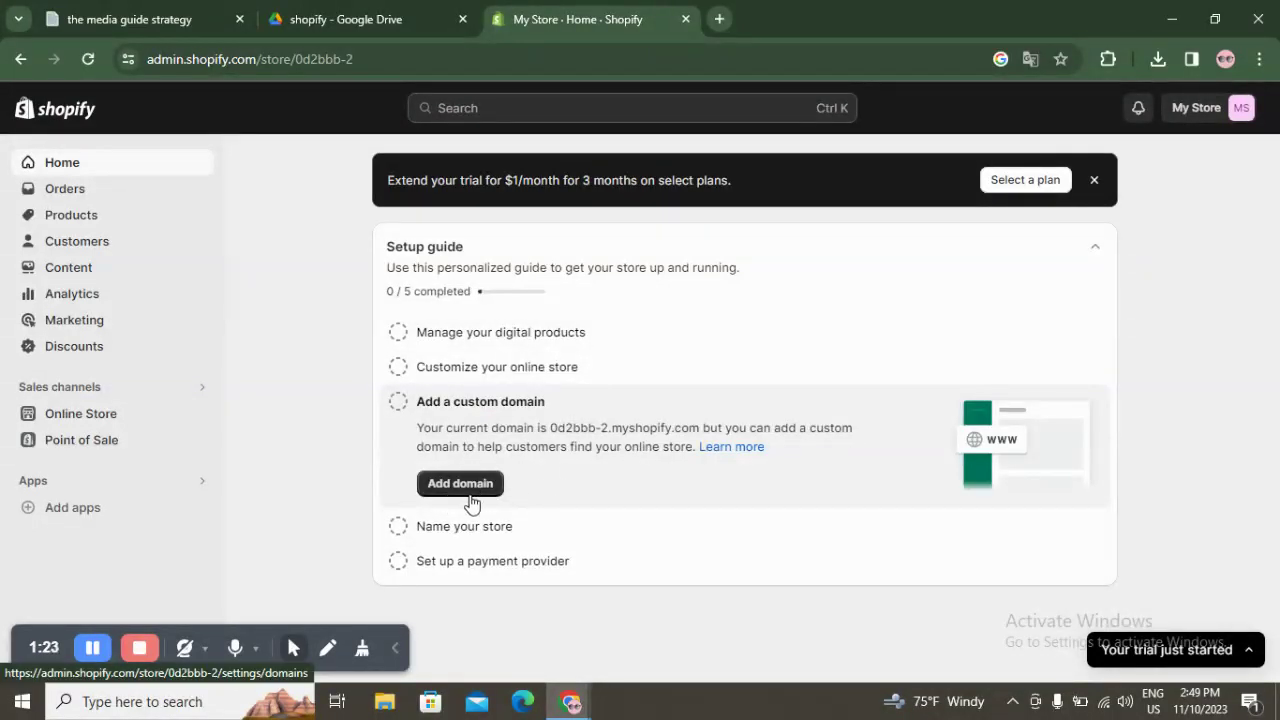
pyautogui.click(467, 483)
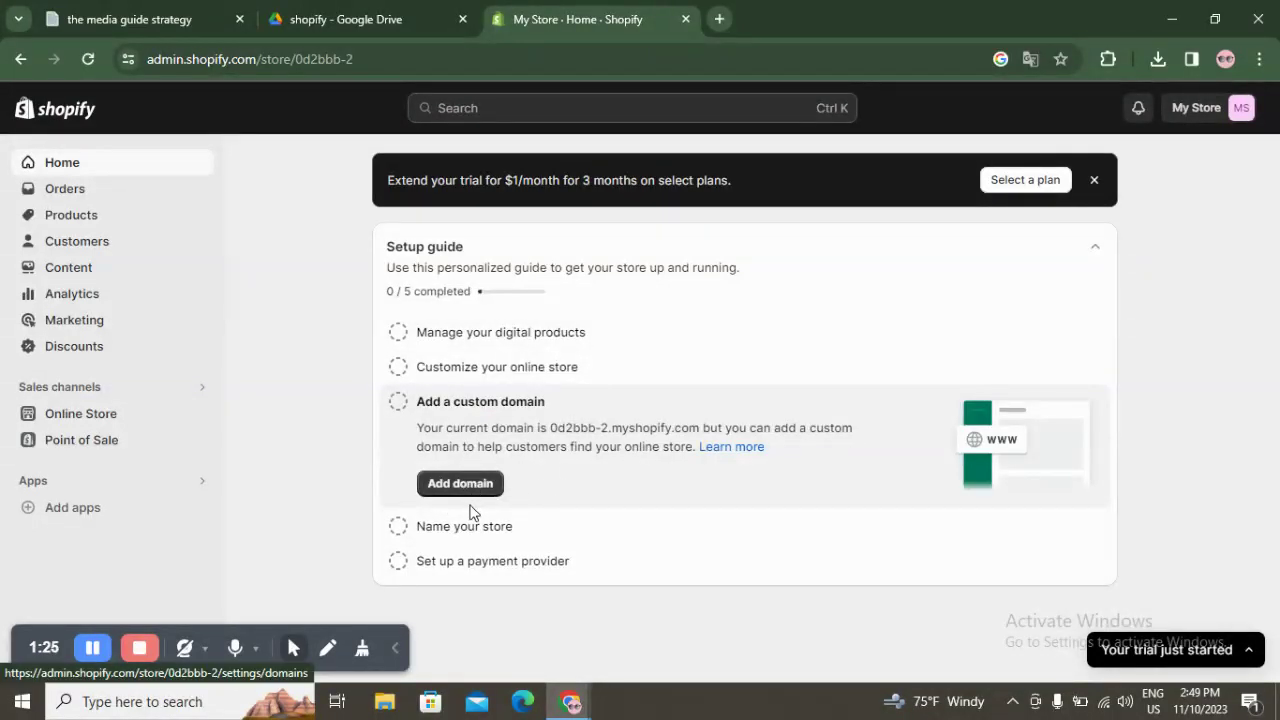
pyautogui.click(599, 527)
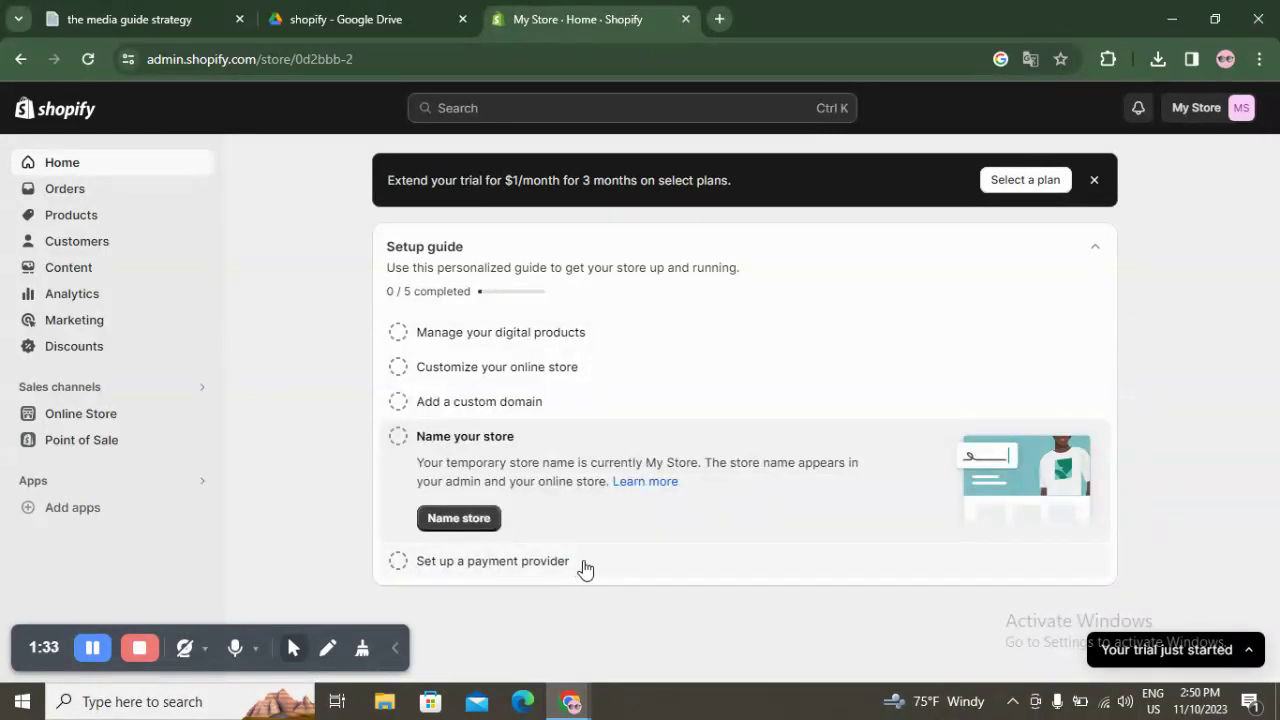
pyautogui.click(585, 562)
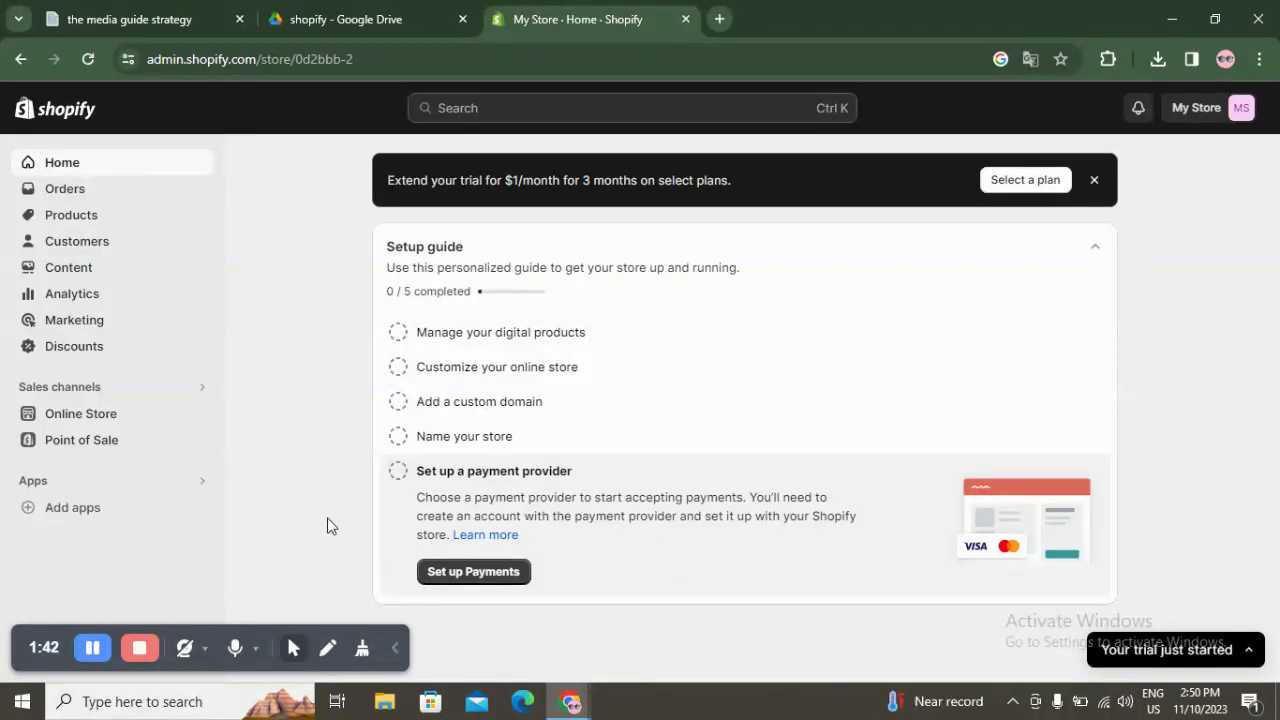
pyautogui.click(565, 332)
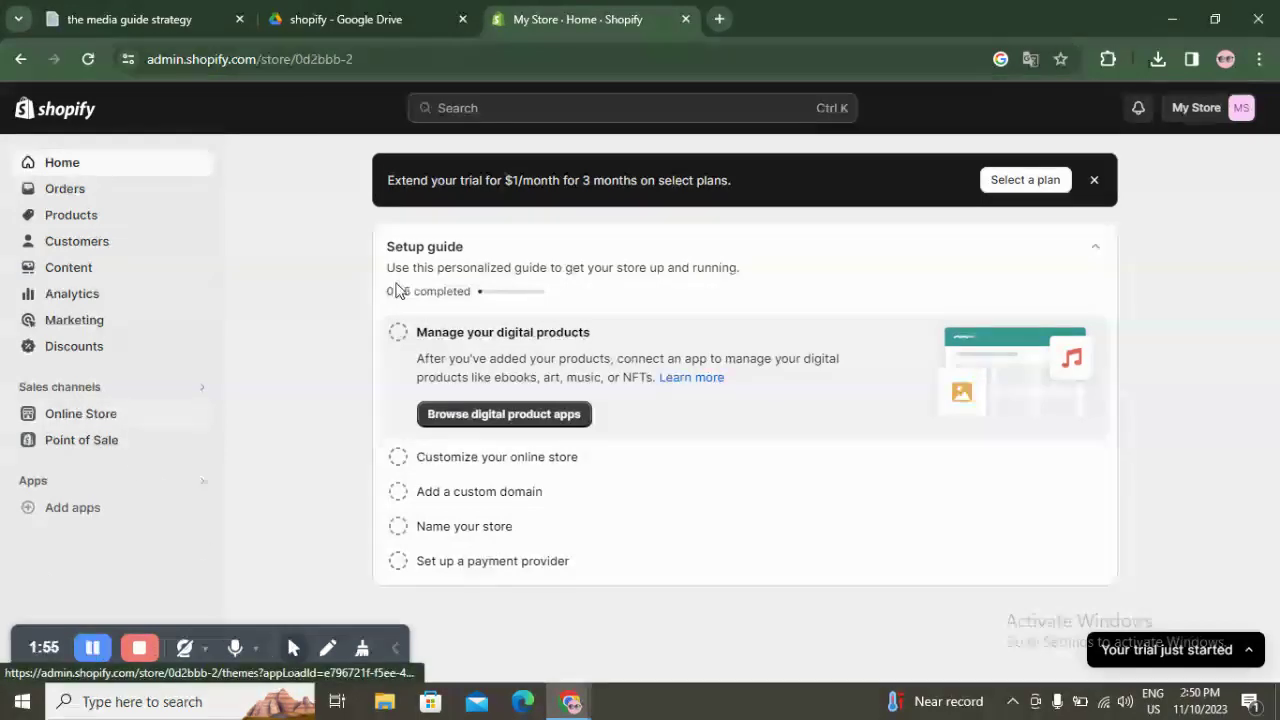
# - Look through the store's Orders, Products, Customers and Content sections
pyautogui.click(98, 188)
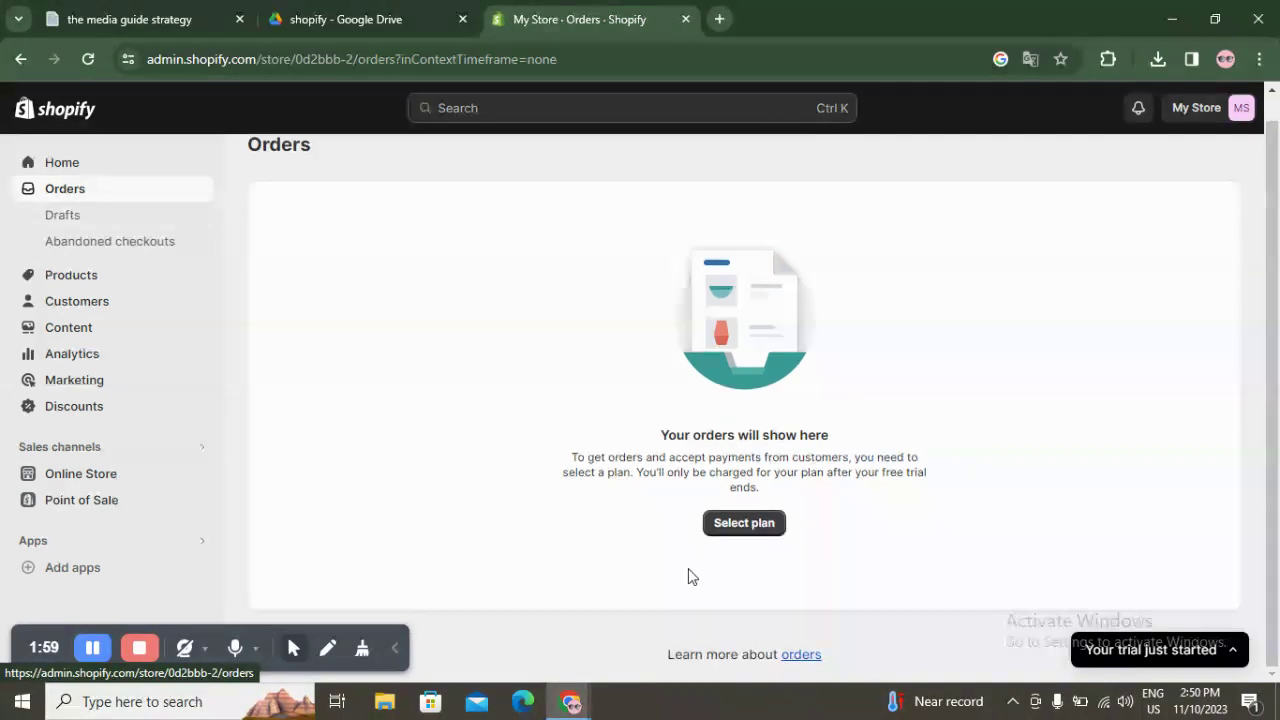
pyautogui.click(115, 279)
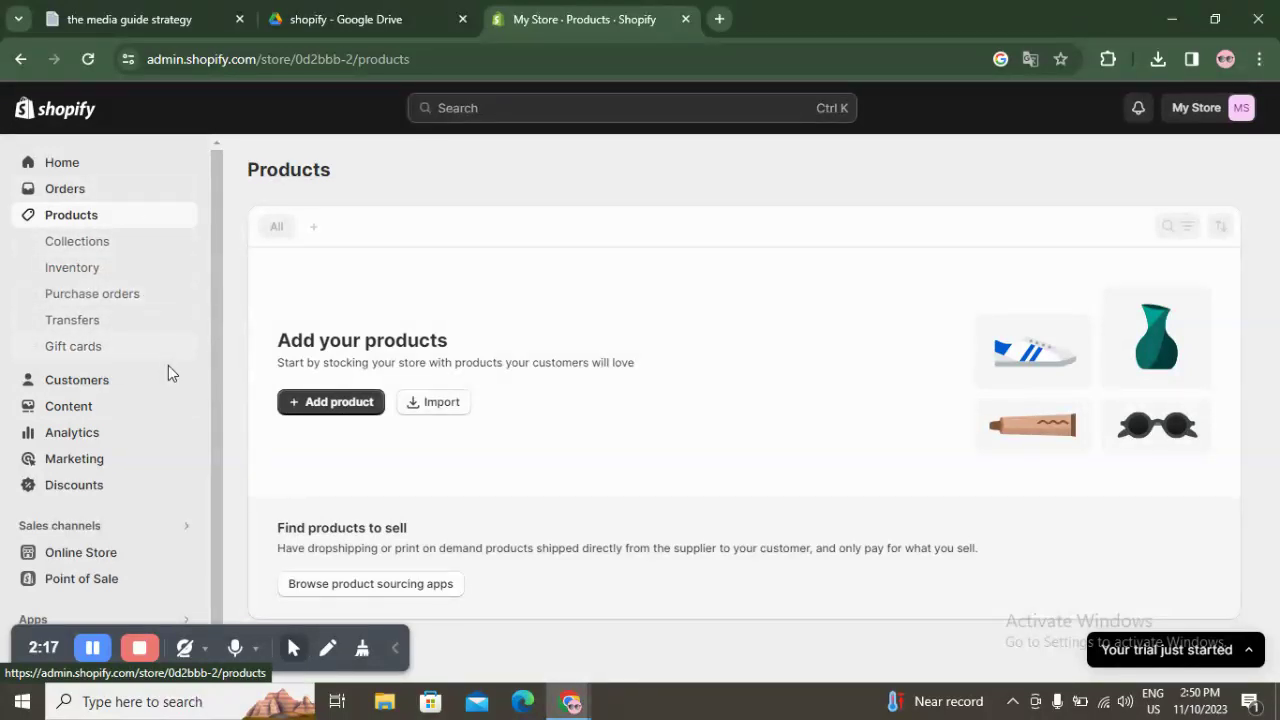
pyautogui.click(118, 381)
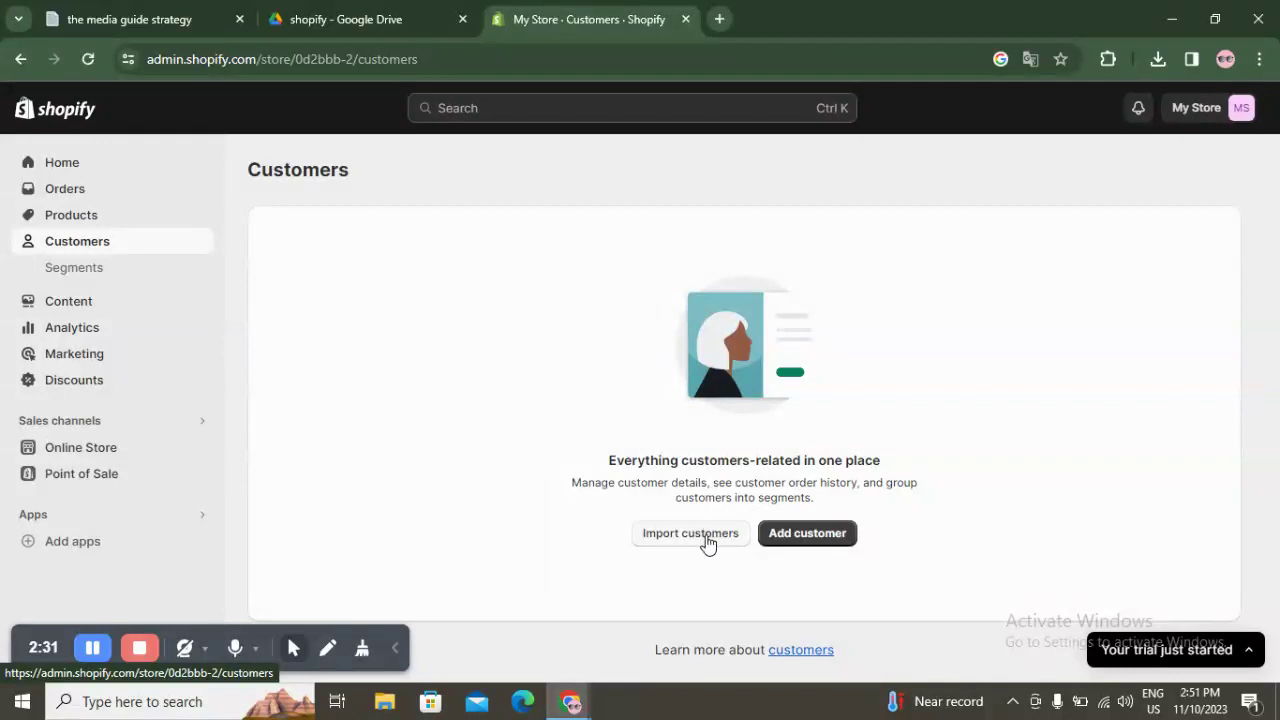
pyautogui.click(50, 302)
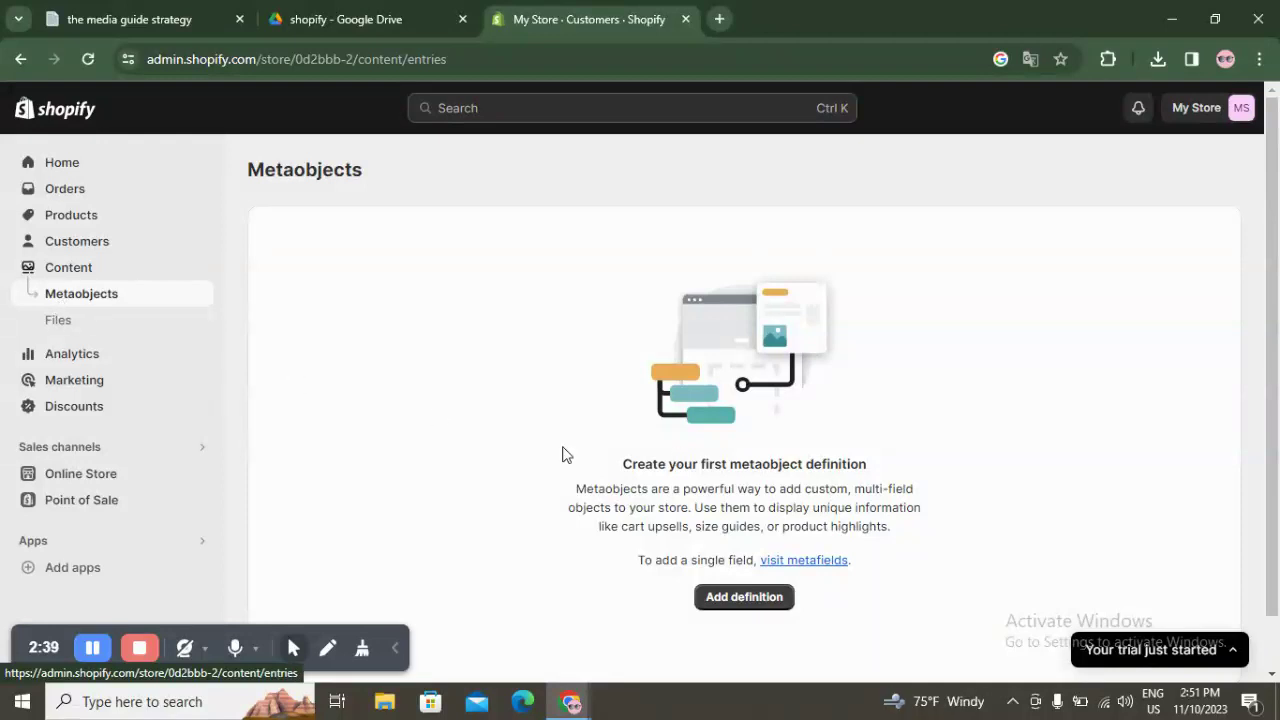
# - Examine the sales, sessions and conversion cards in Analytics, including its Reports and Live View pages
pyautogui.click(75, 360)
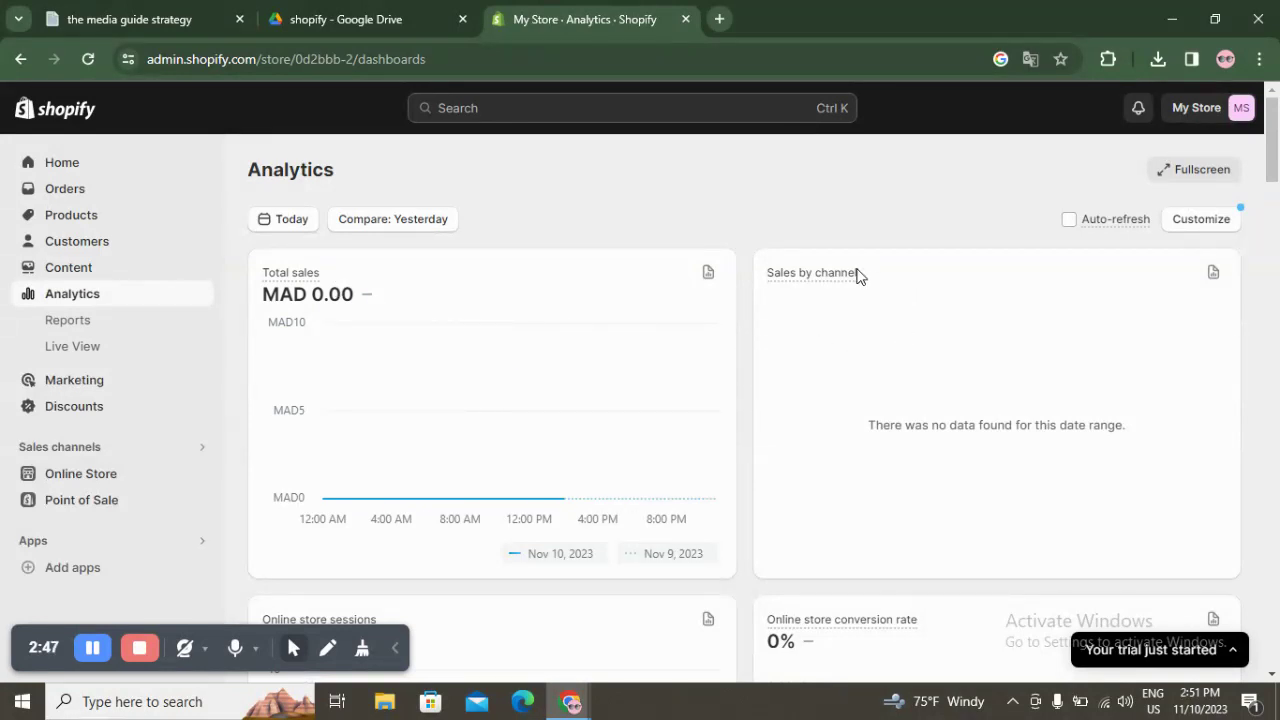
pyautogui.scroll(-1, 828, 348)
pyautogui.scroll(-2, 828, 348)
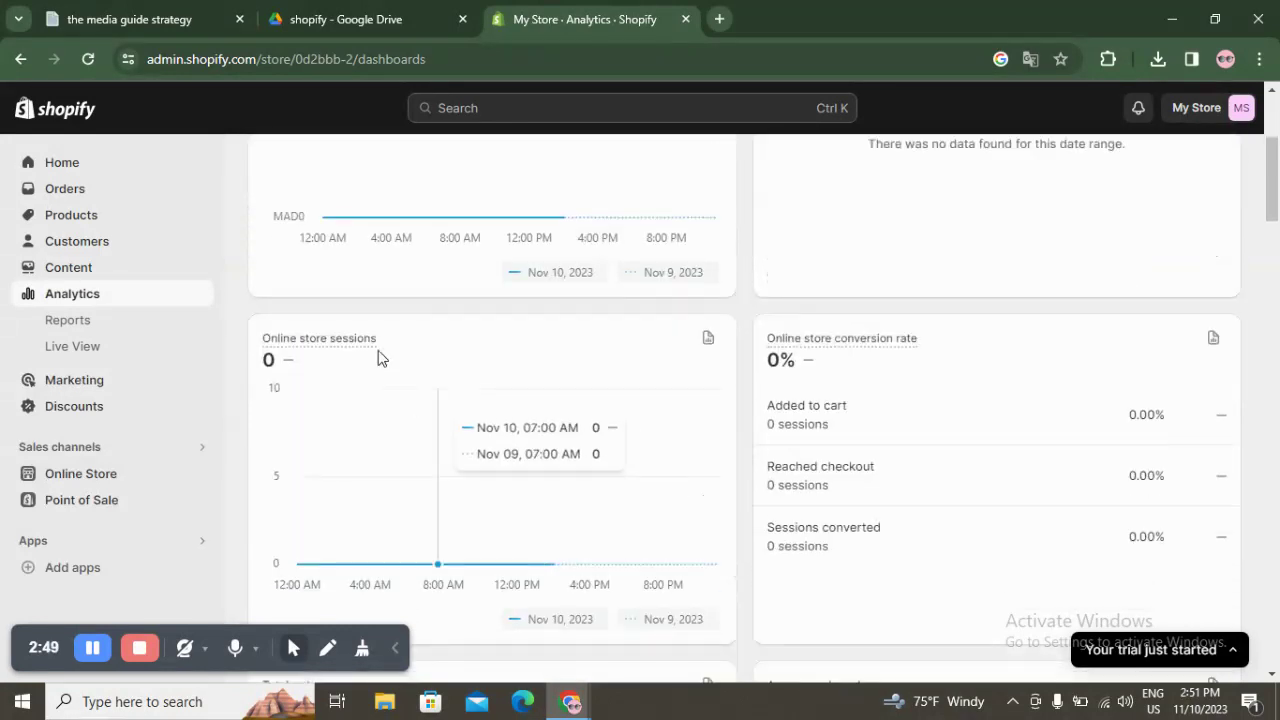
pyautogui.moveTo(808, 352)
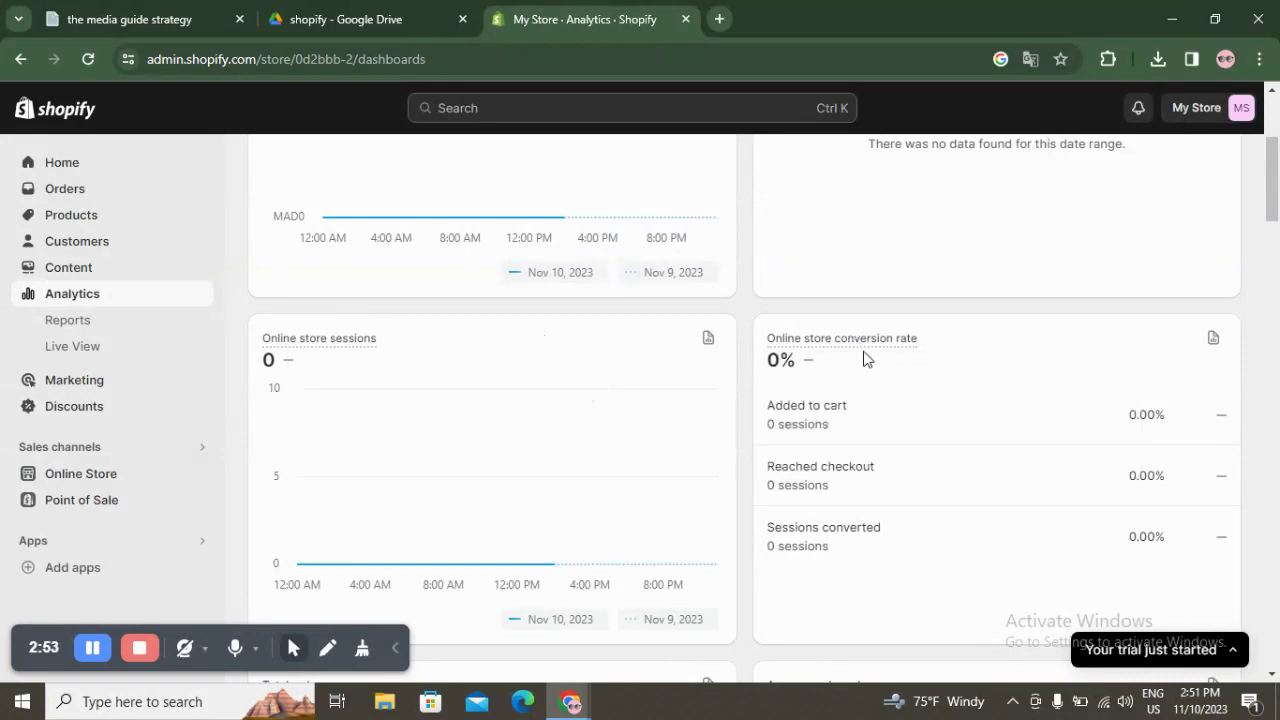
pyautogui.scroll(-4, 641, 590)
pyautogui.scroll(-3, 641, 590)
pyautogui.scroll(8, 609, 591)
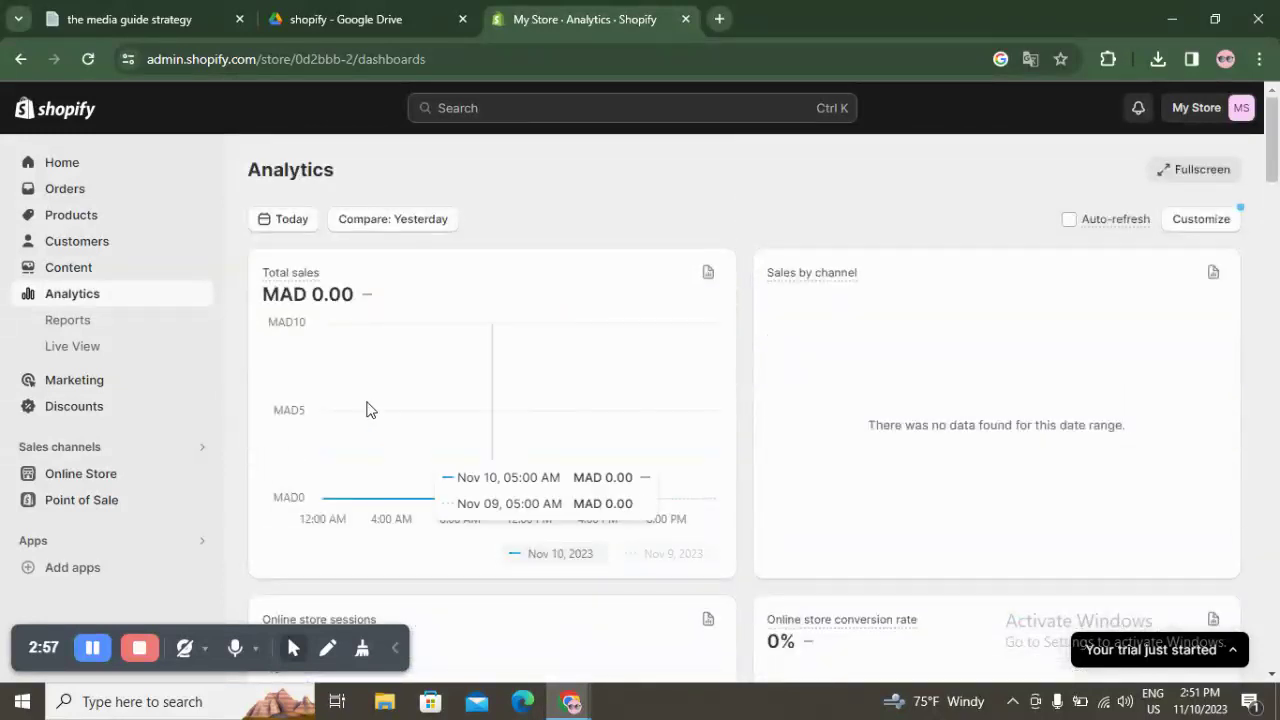
pyautogui.click(134, 339)
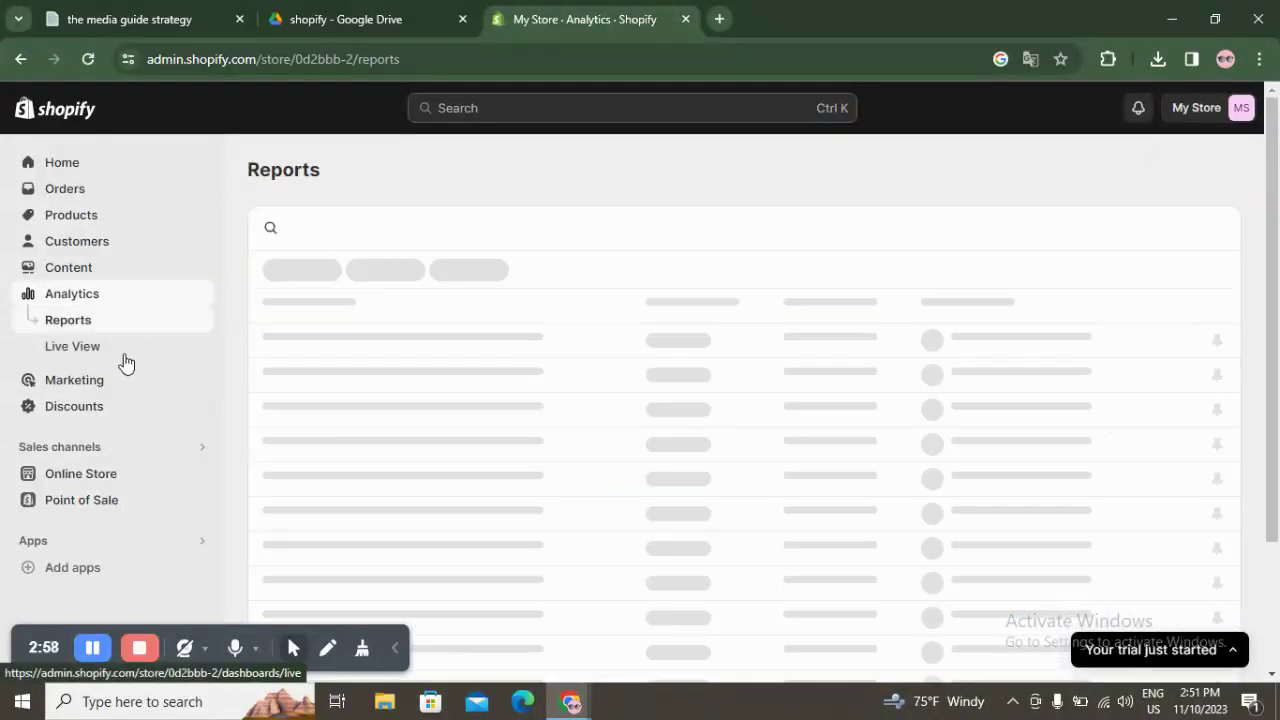
pyautogui.click(125, 362)
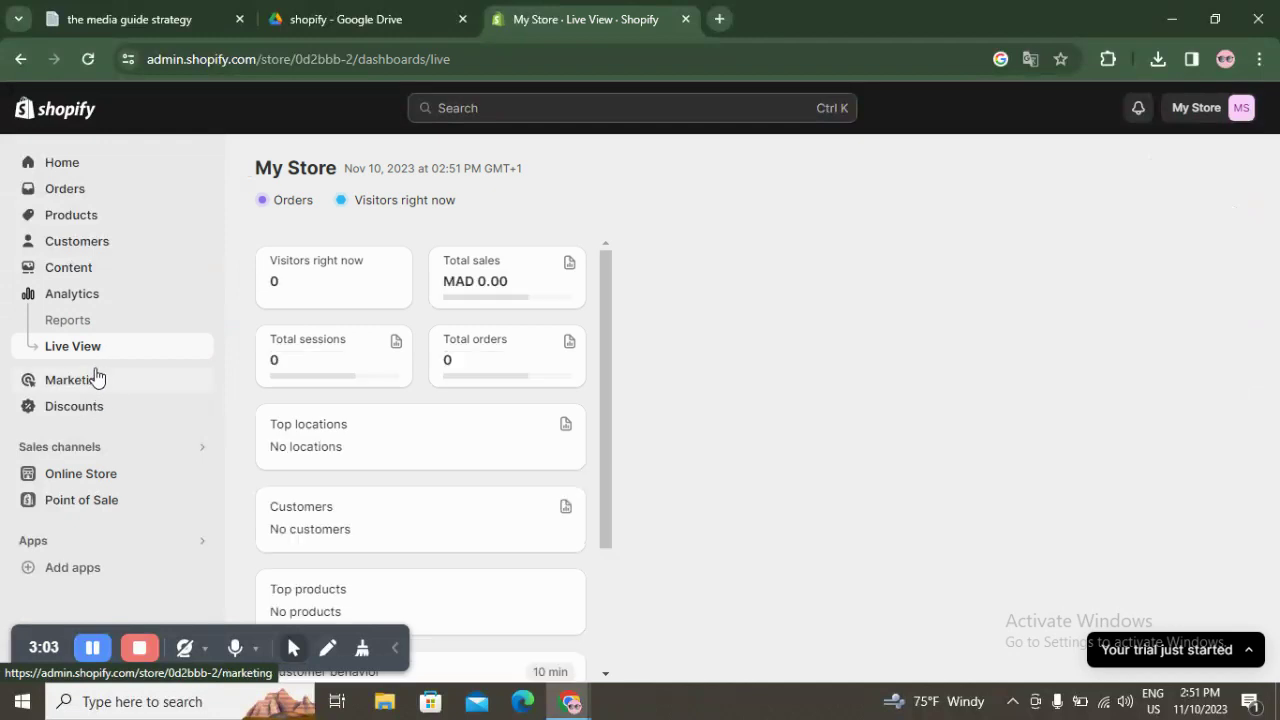
# - View the Marketing overview and the Discounts page
pyautogui.click(95, 378)
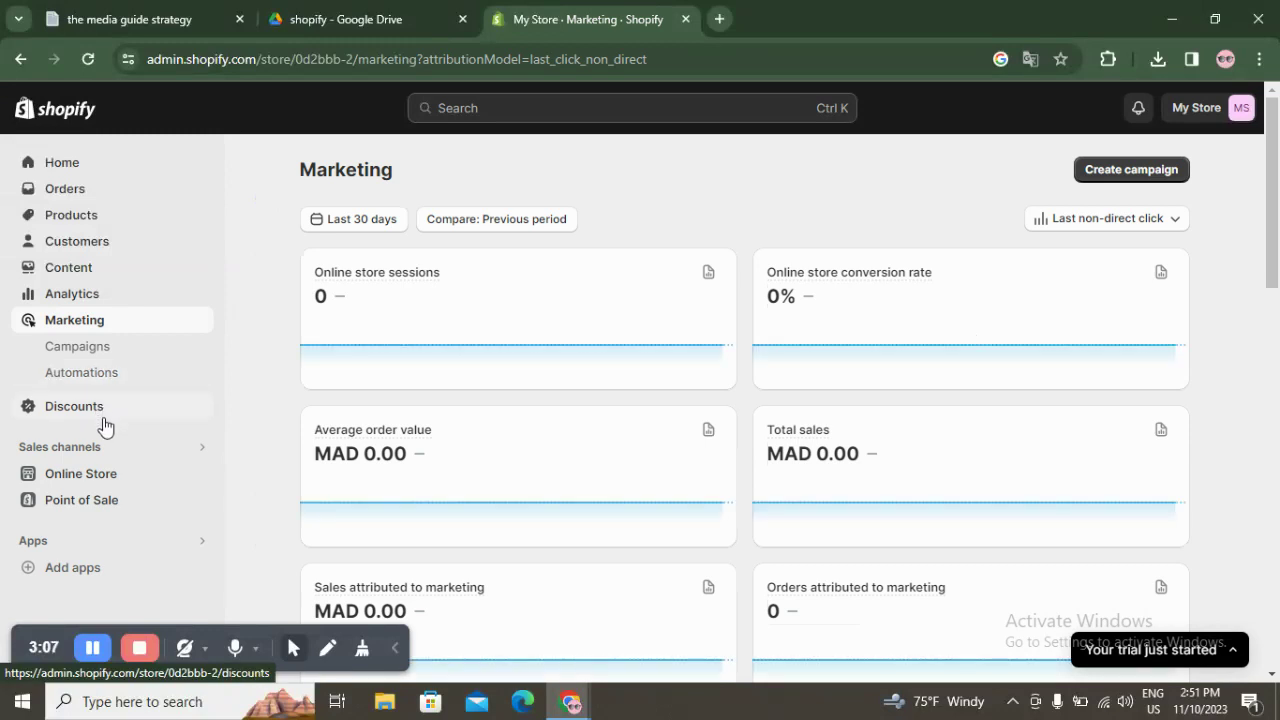
pyautogui.click(92, 410)
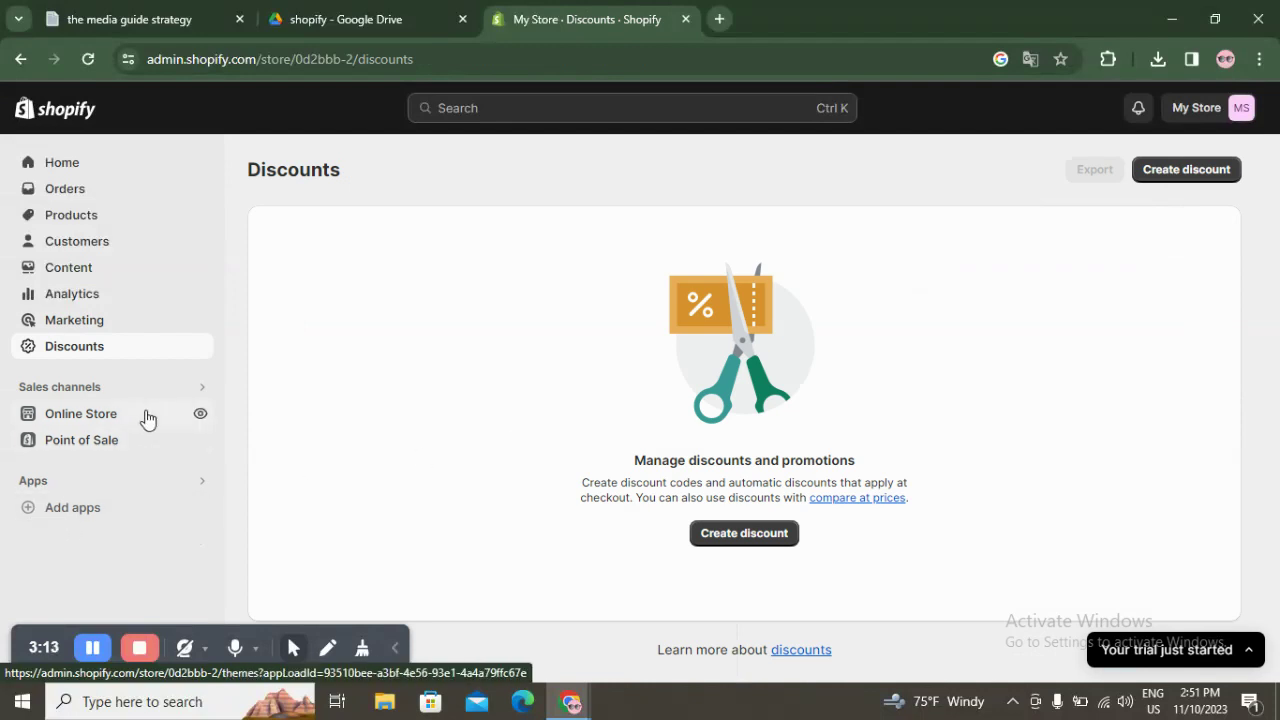
# - Examine the Online Store themes page, including the current theme and the popular free themes
pyautogui.click(135, 416)
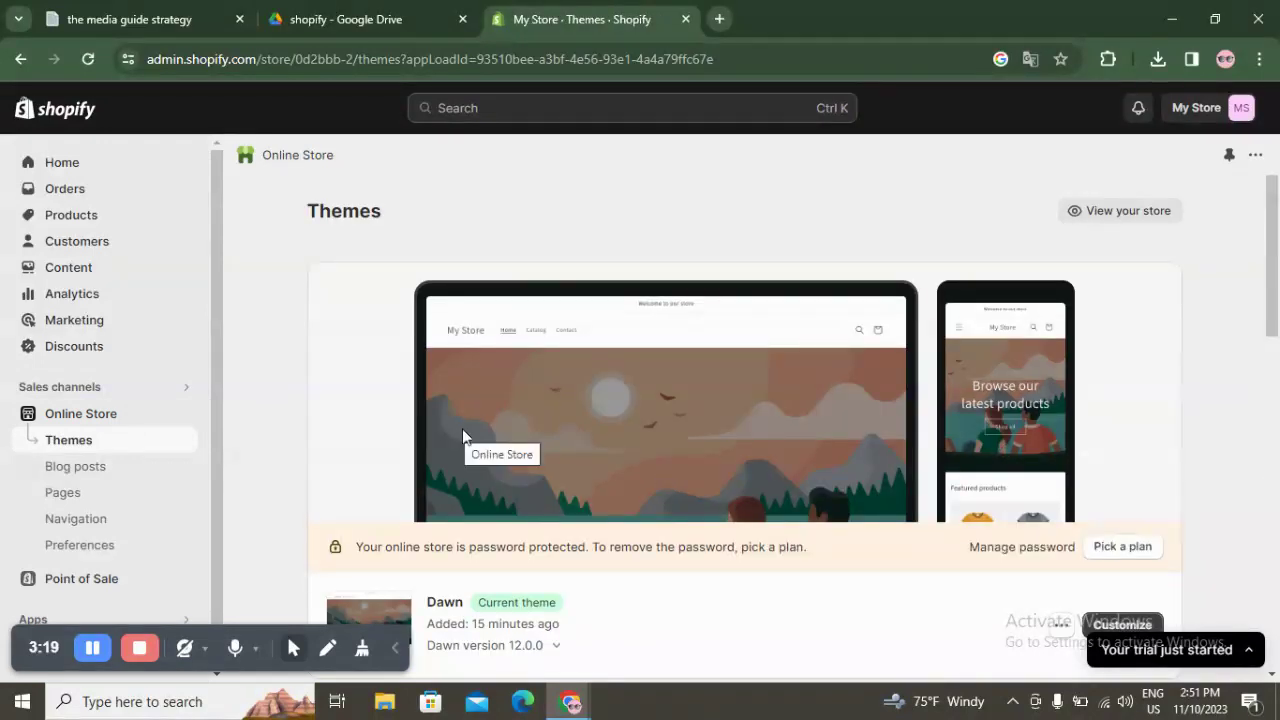
pyautogui.scroll(-6, 631, 440)
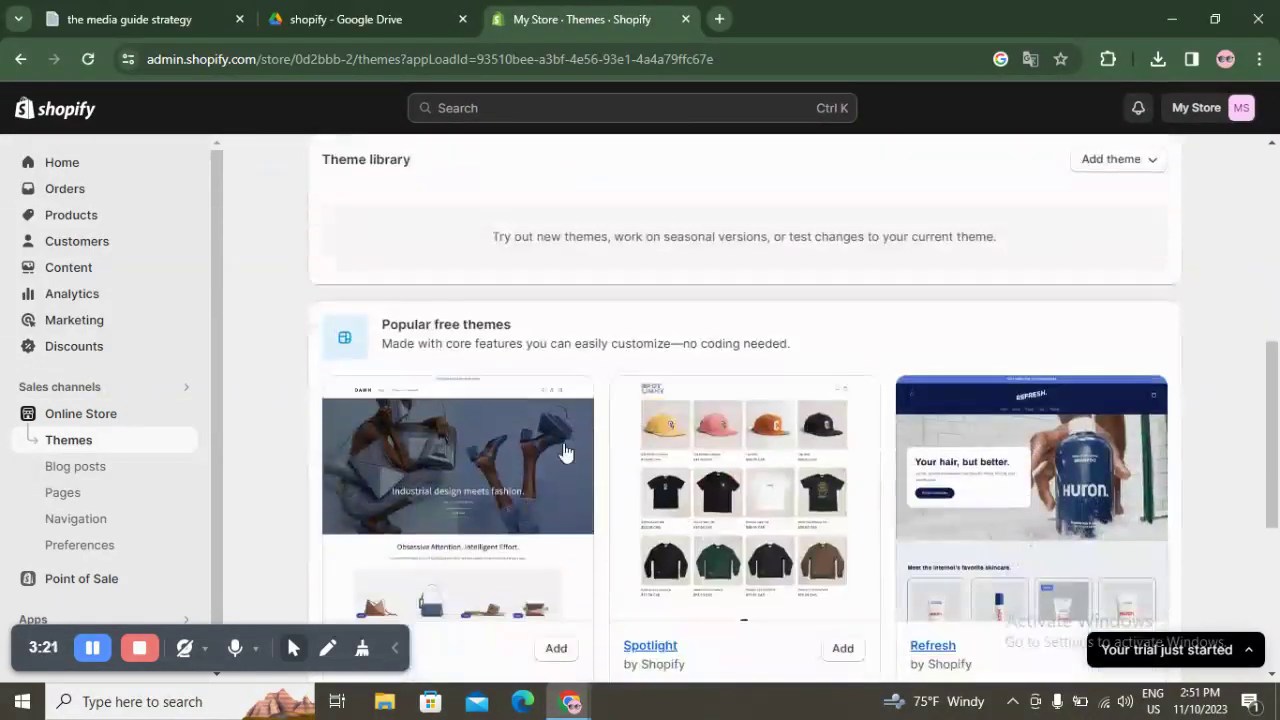
pyautogui.moveTo(385, 327); pyautogui.dragTo(505, 326)
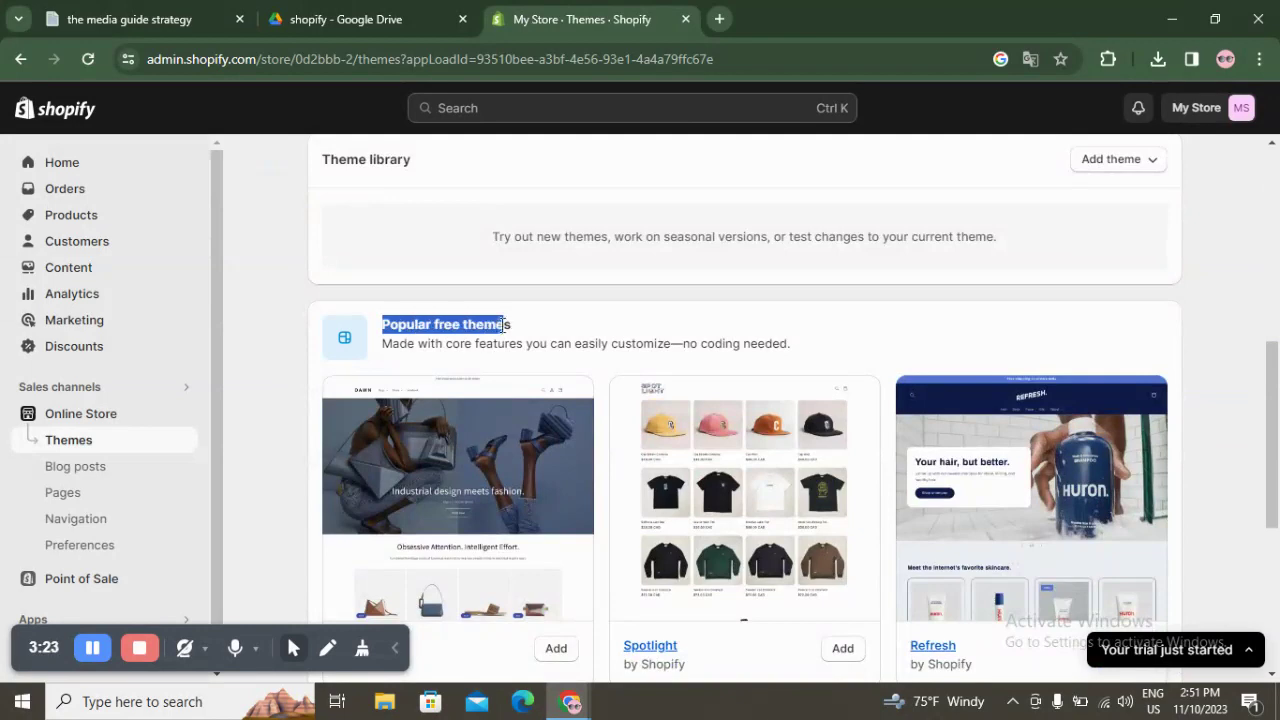
pyautogui.click(421, 347)
pyautogui.moveTo(383, 344); pyautogui.dragTo(829, 349)
pyautogui.scroll(-3, 790, 418)
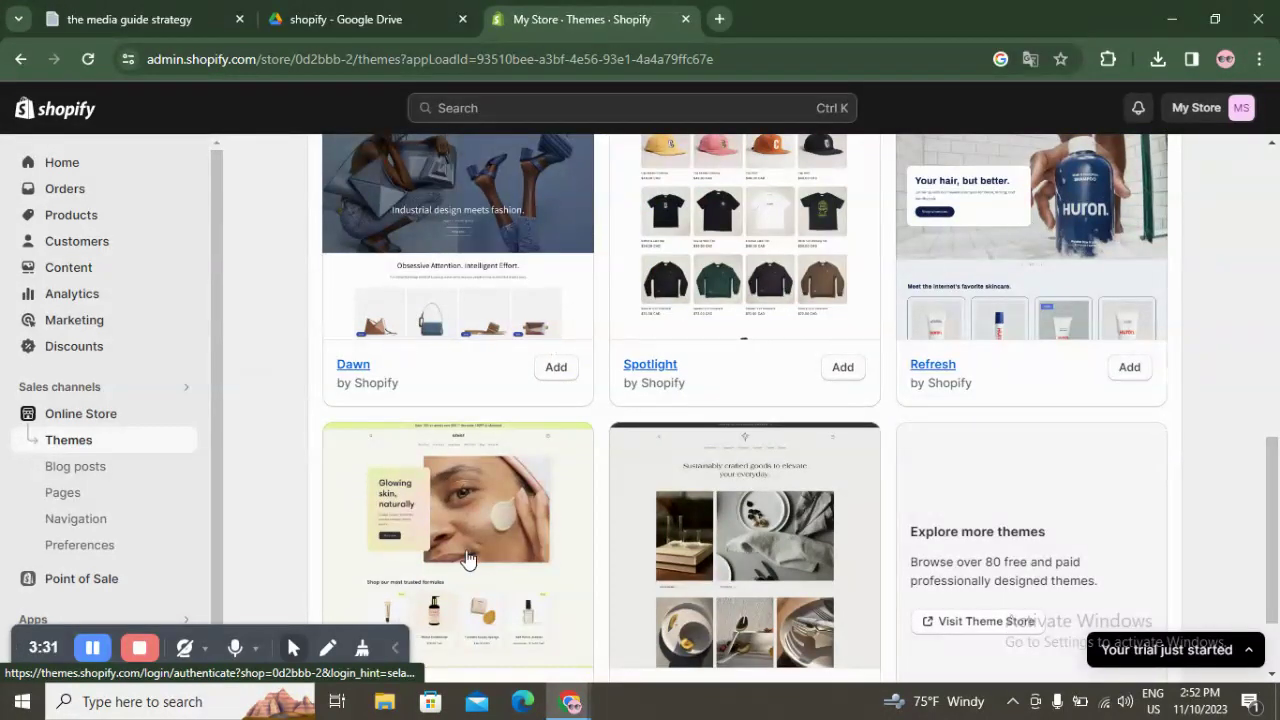
pyautogui.scroll(-2, 383, 472)
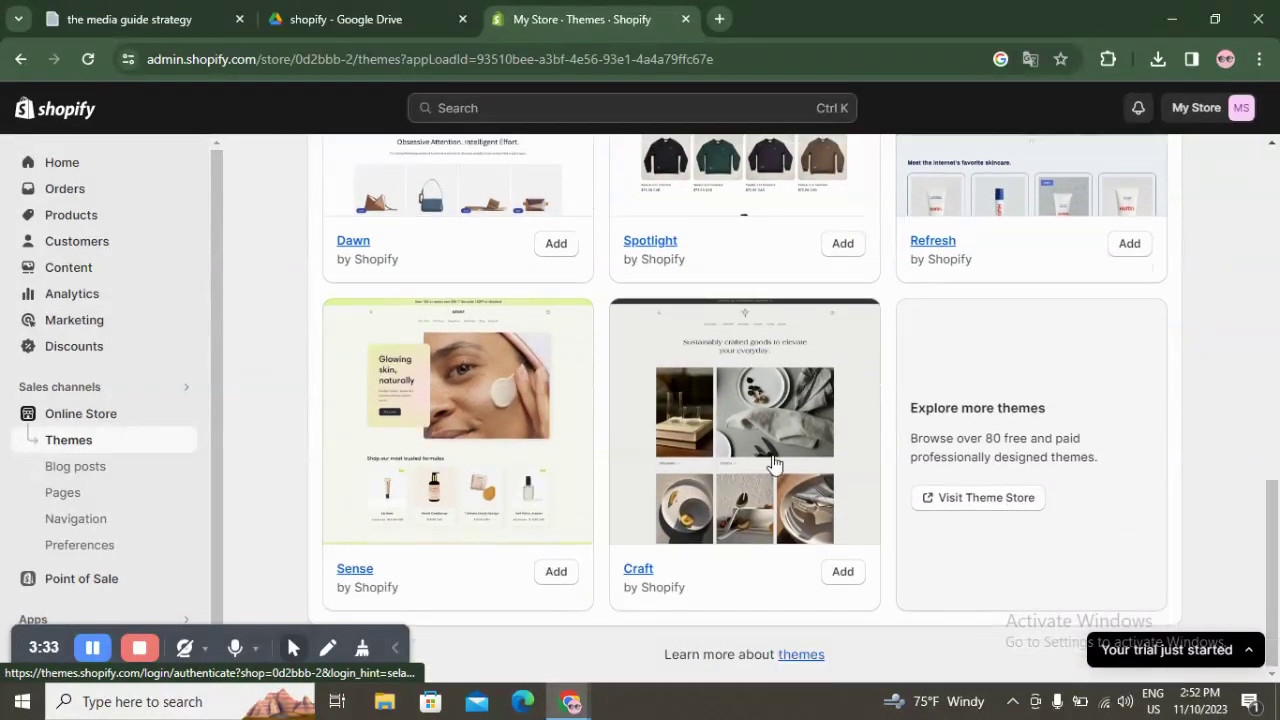
pyautogui.scroll(15, 757, 524)
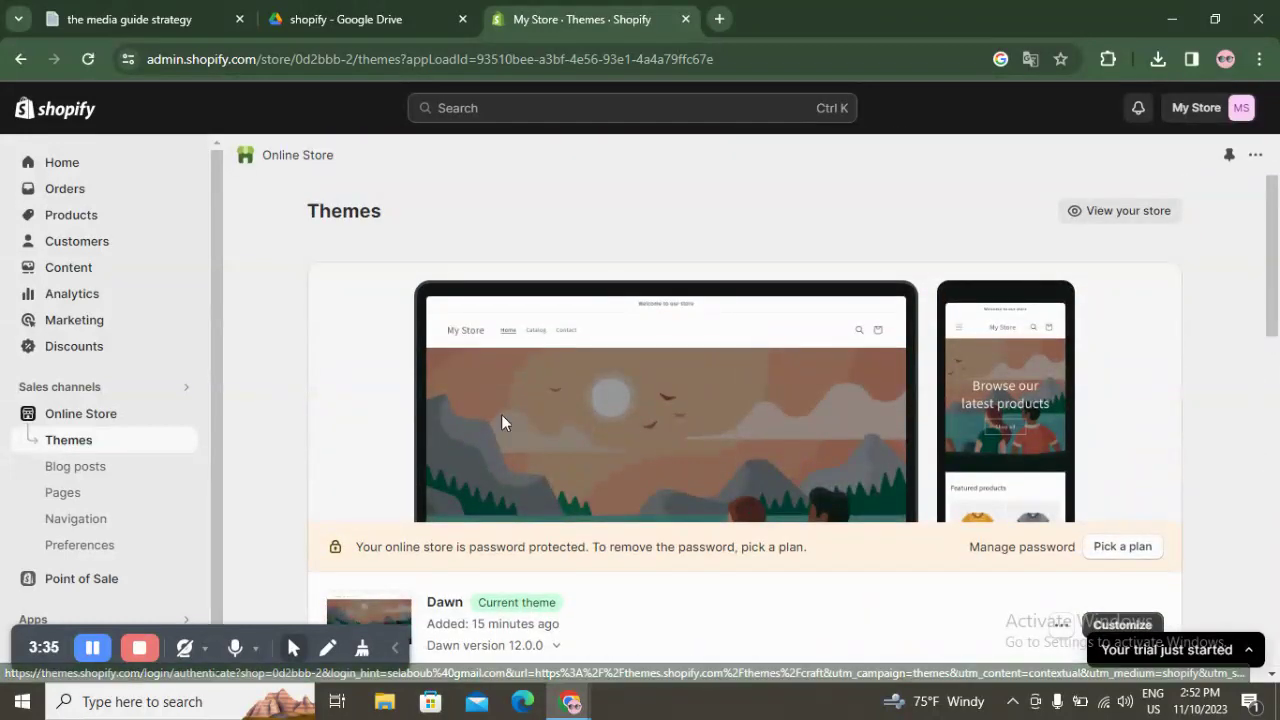
pyautogui.scroll(-15, 1085, 453)
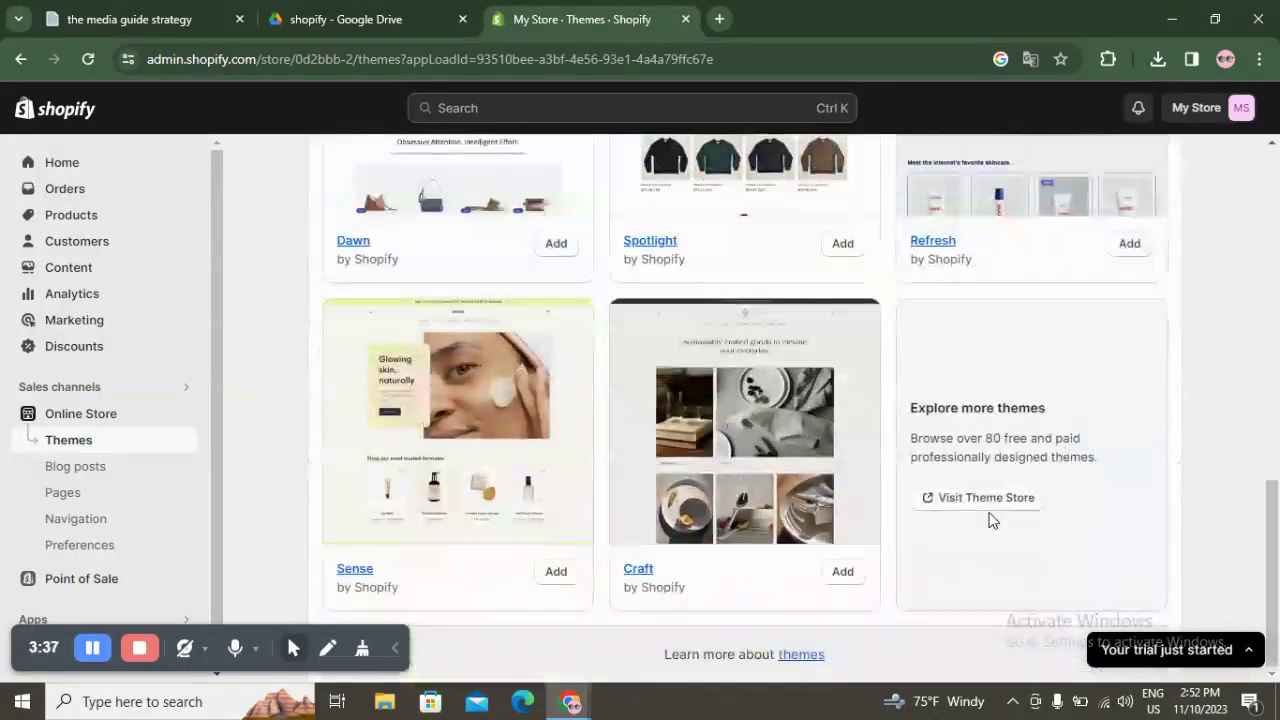
# - Visit the Theme Store and browse all themes, comparing the prices of free and paid ones
pyautogui.click(972, 500)
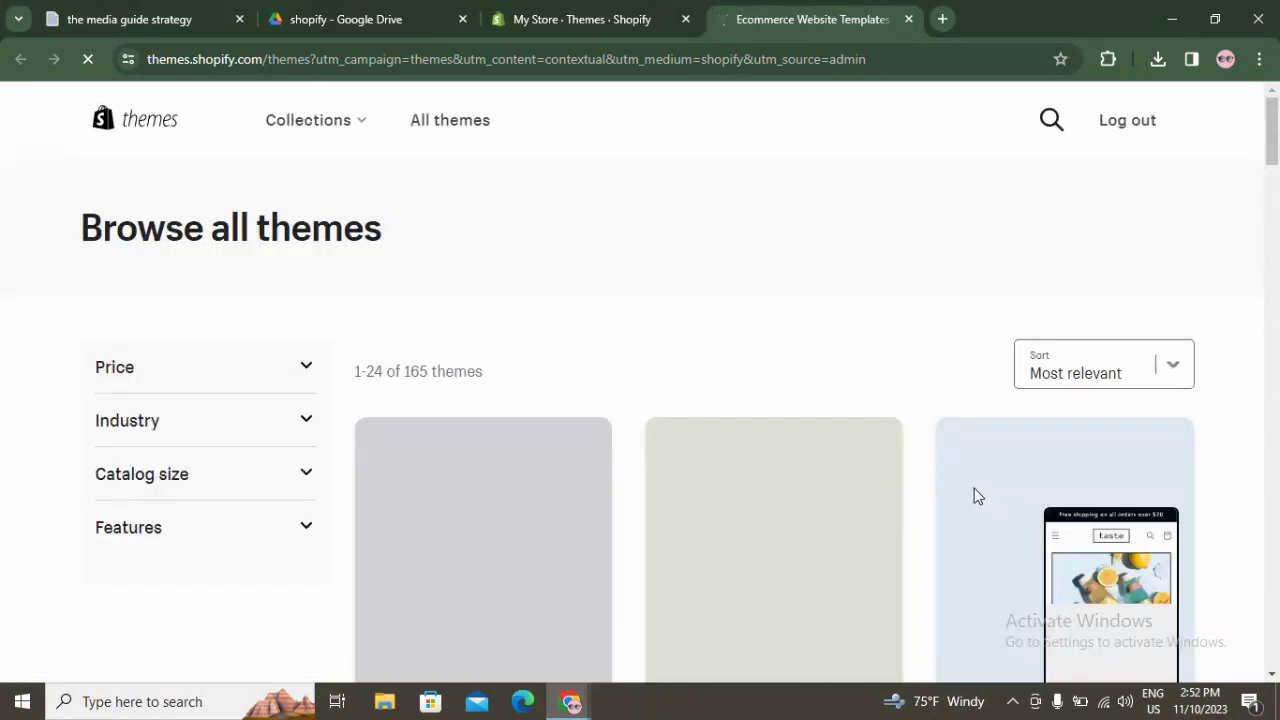
pyautogui.scroll(-2, 572, 395)
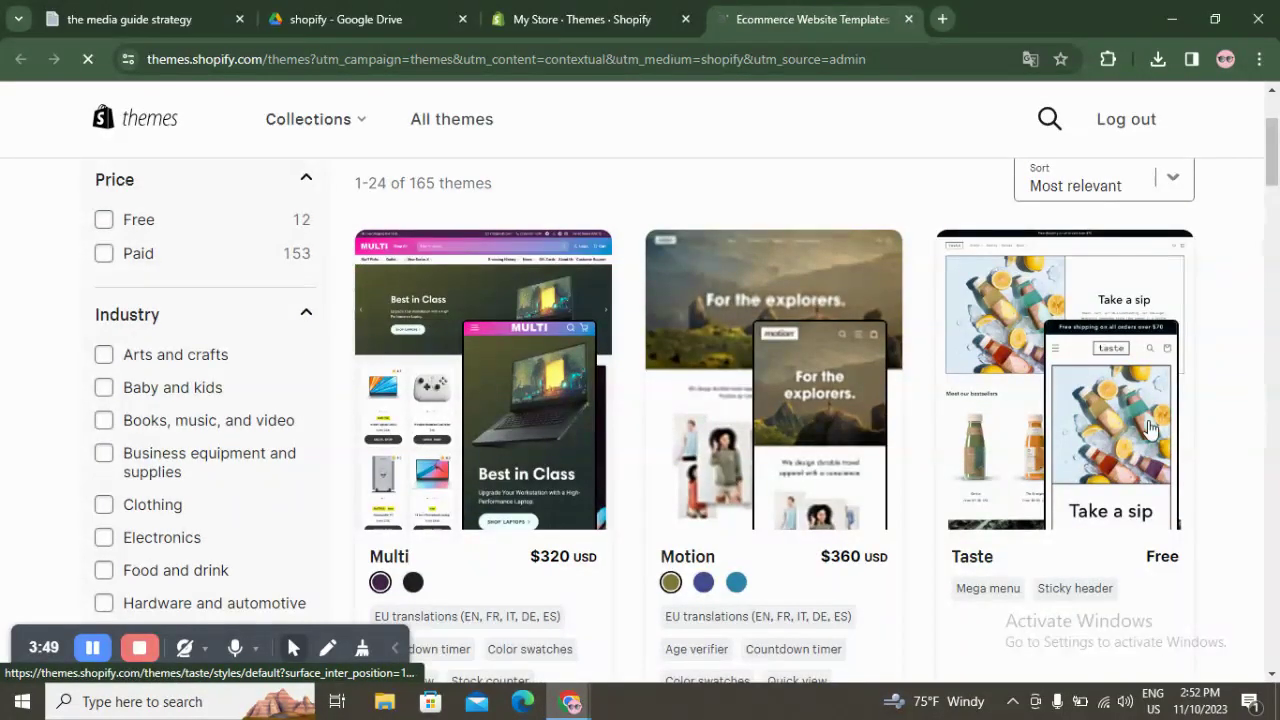
pyautogui.scroll(-6, 520, 320)
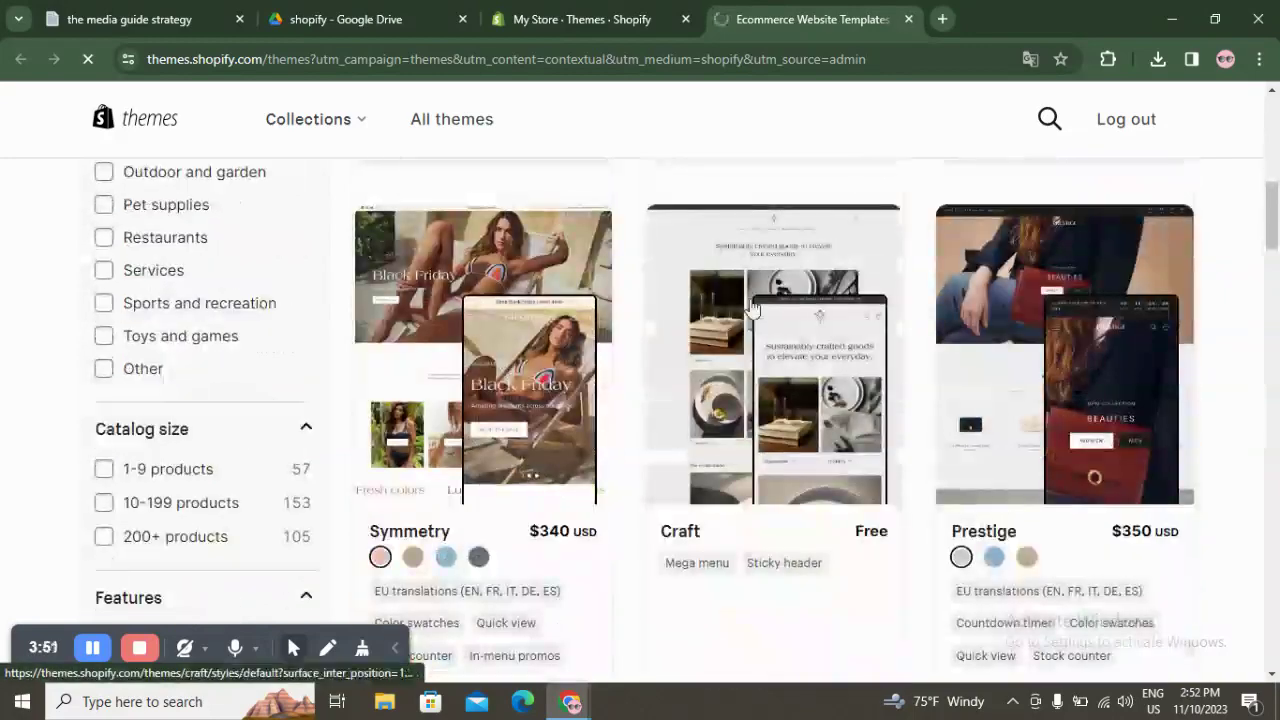
pyautogui.scroll(-3, 1072, 340)
pyautogui.scroll(-8, 1072, 340)
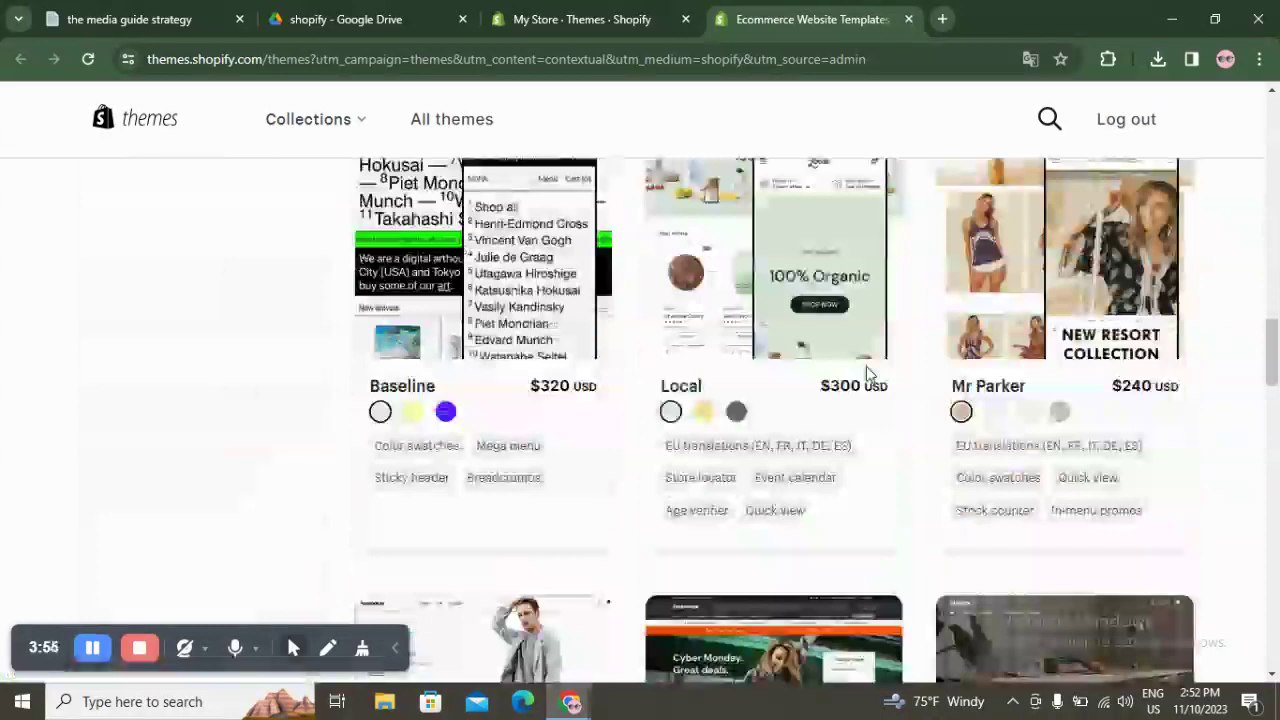
pyautogui.scroll(-7, 867, 373)
pyautogui.scroll(1, 867, 373)
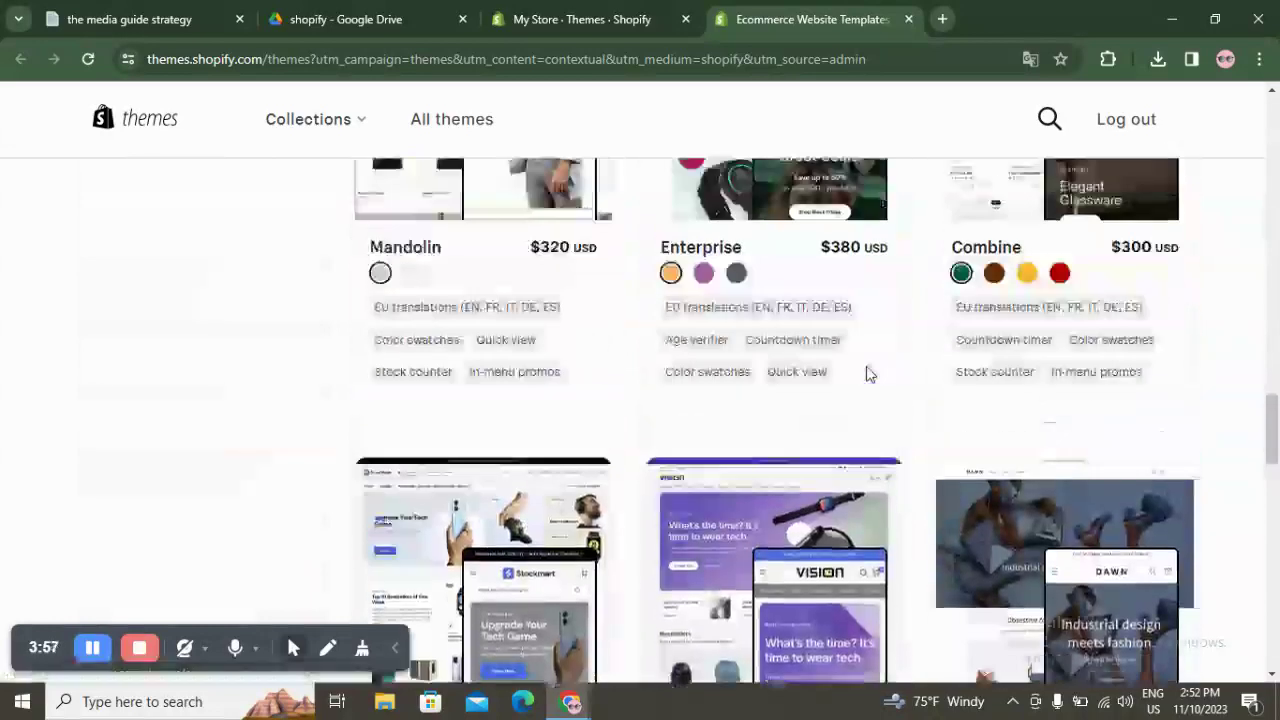
pyautogui.scroll(2, 867, 373)
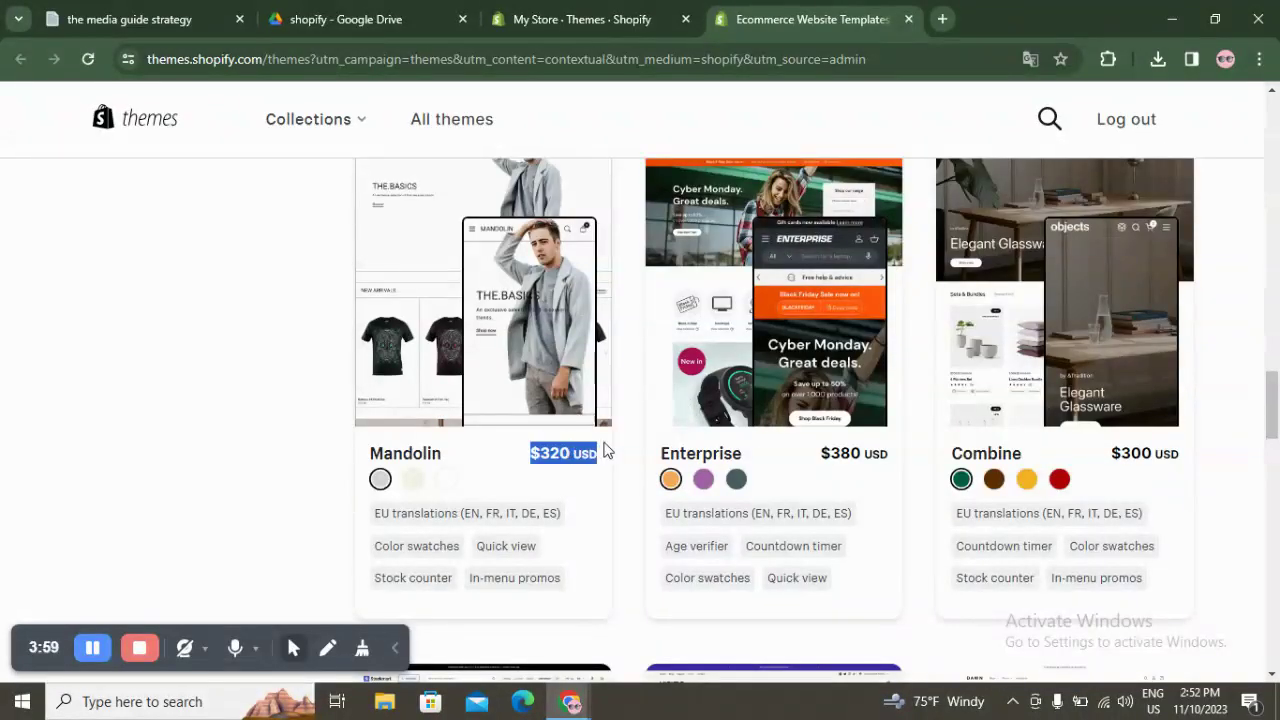
pyautogui.scroll(1, 603, 452)
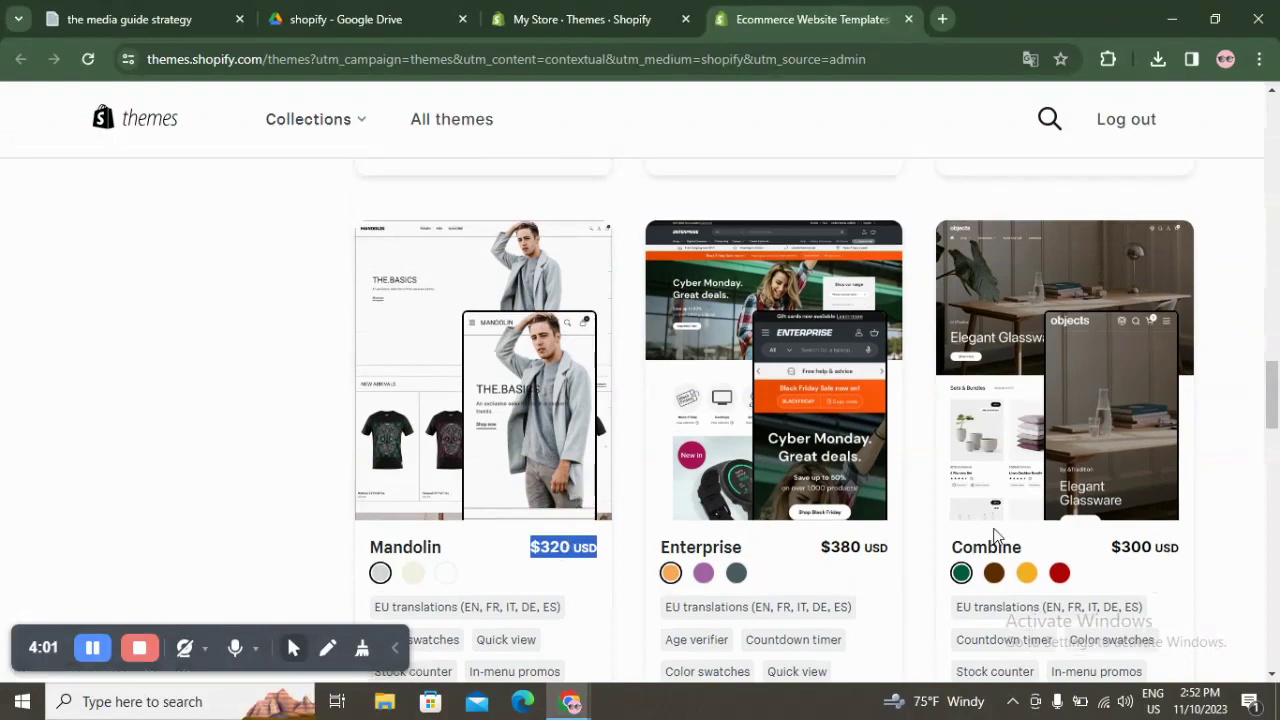
pyautogui.moveTo(812, 557); pyautogui.dragTo(1000, 558)
pyautogui.scroll(5, 1090, 425)
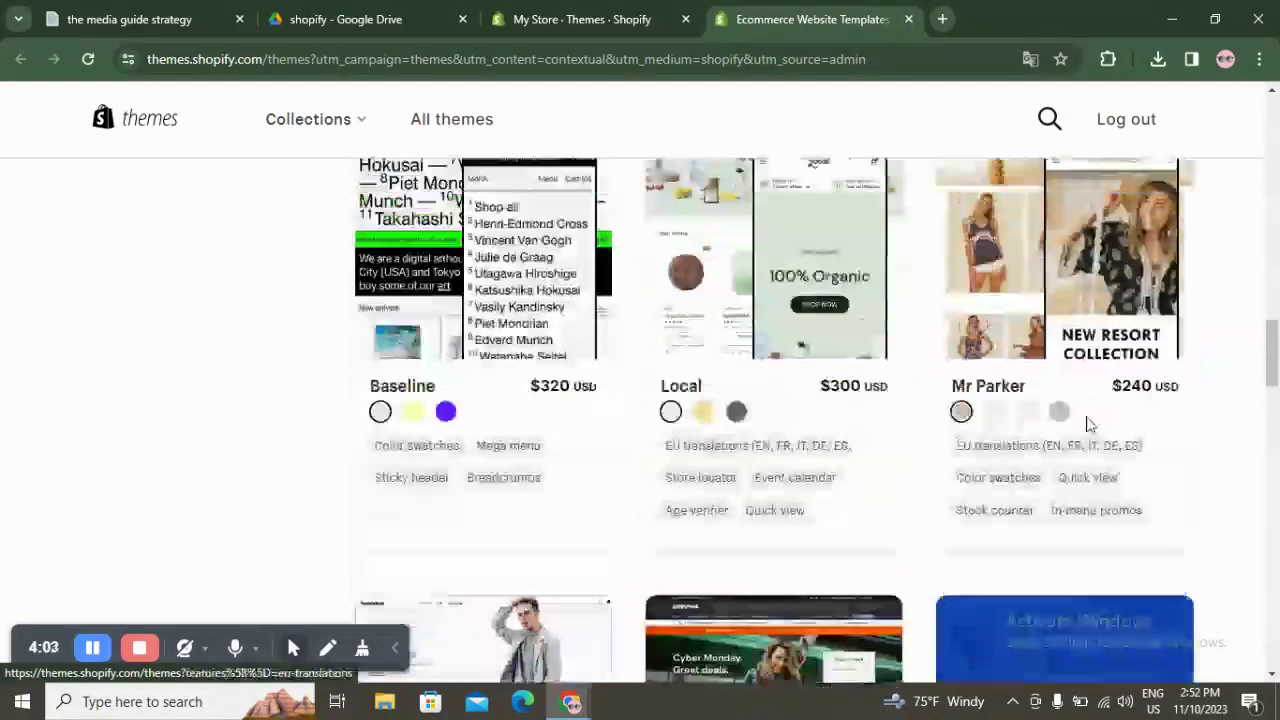
pyautogui.scroll(8, 1102, 424)
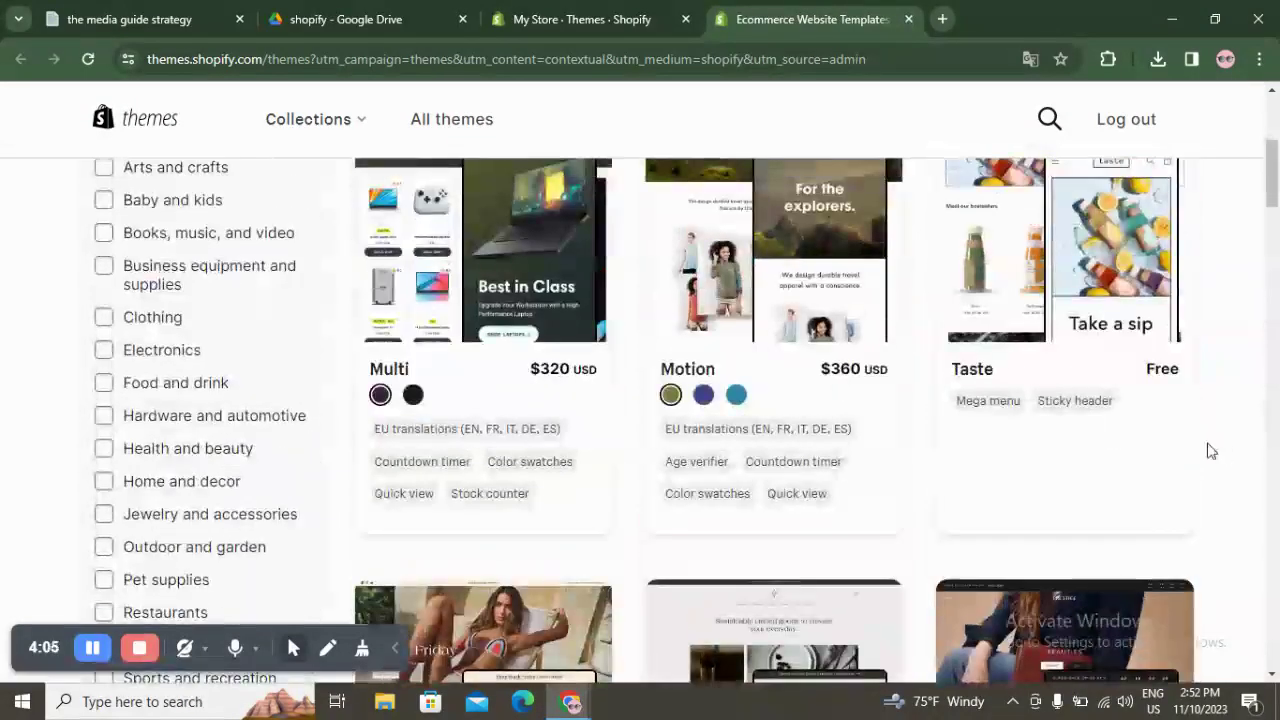
pyautogui.scroll(3, 1211, 449)
pyautogui.scroll(-2, 1140, 500)
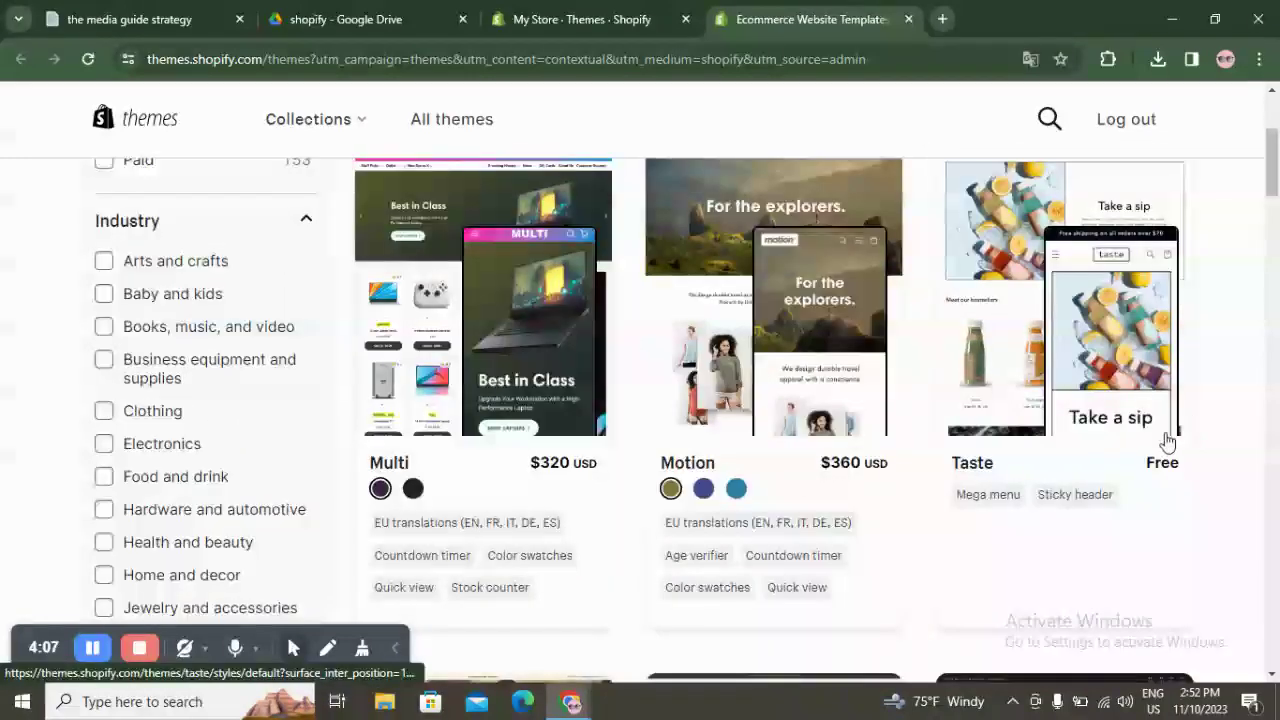
# - Compare the price of the Taste theme with its neighbours and review the industry filters in the theme list
pyautogui.moveTo(1120, 471); pyautogui.dragTo(1186, 456)
pyautogui.scroll(3, 1150, 370)
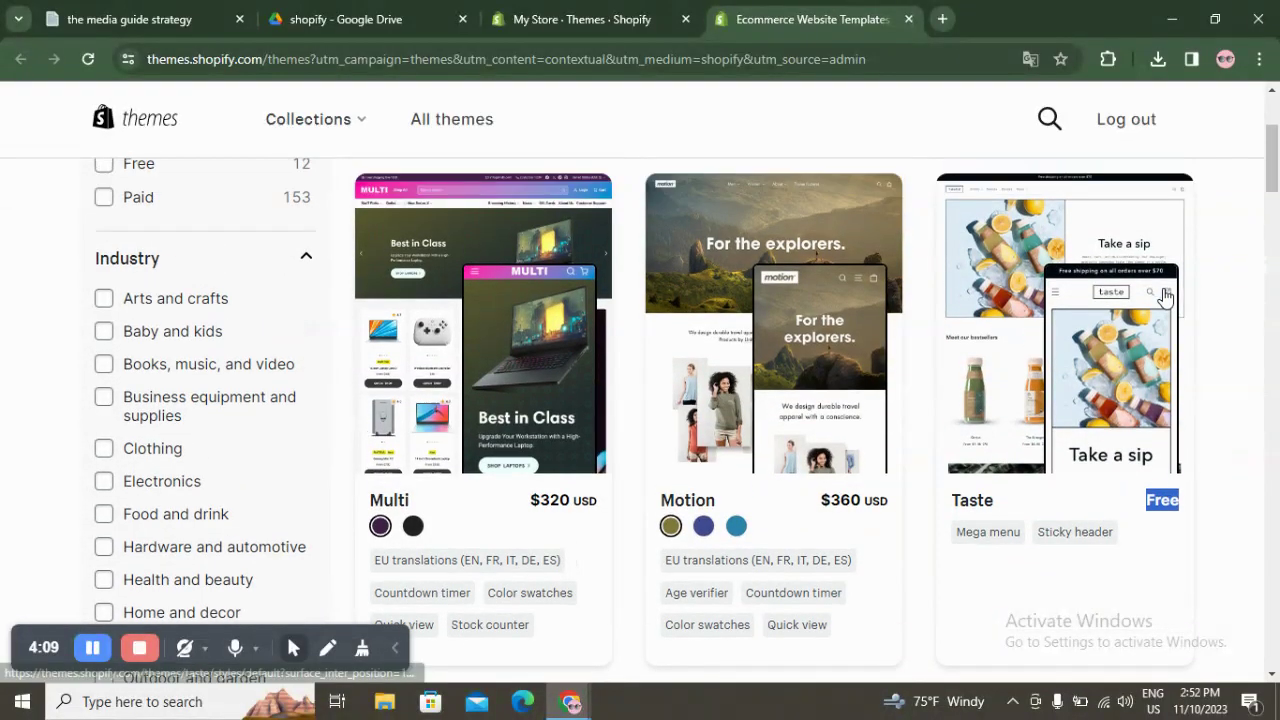
pyautogui.scroll(-5, 1174, 446)
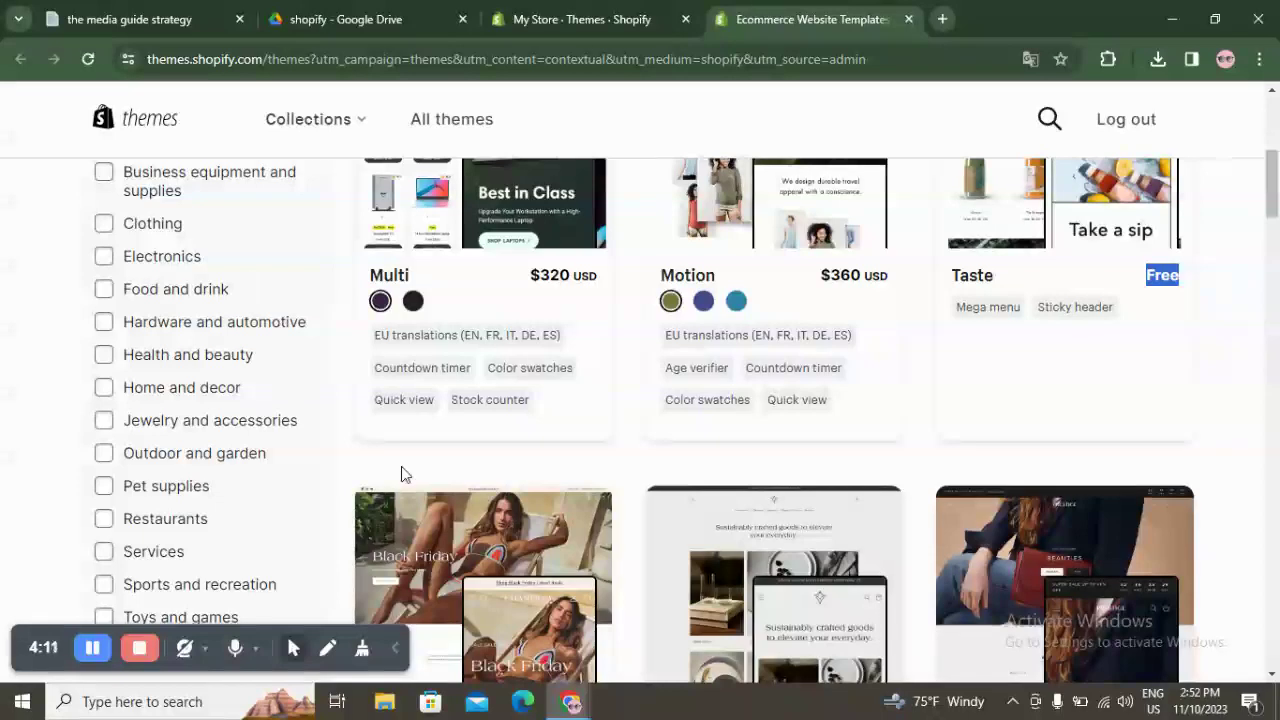
pyautogui.scroll(5, 400, 469)
pyautogui.scroll(-1, 267, 525)
pyautogui.scroll(-2, 267, 525)
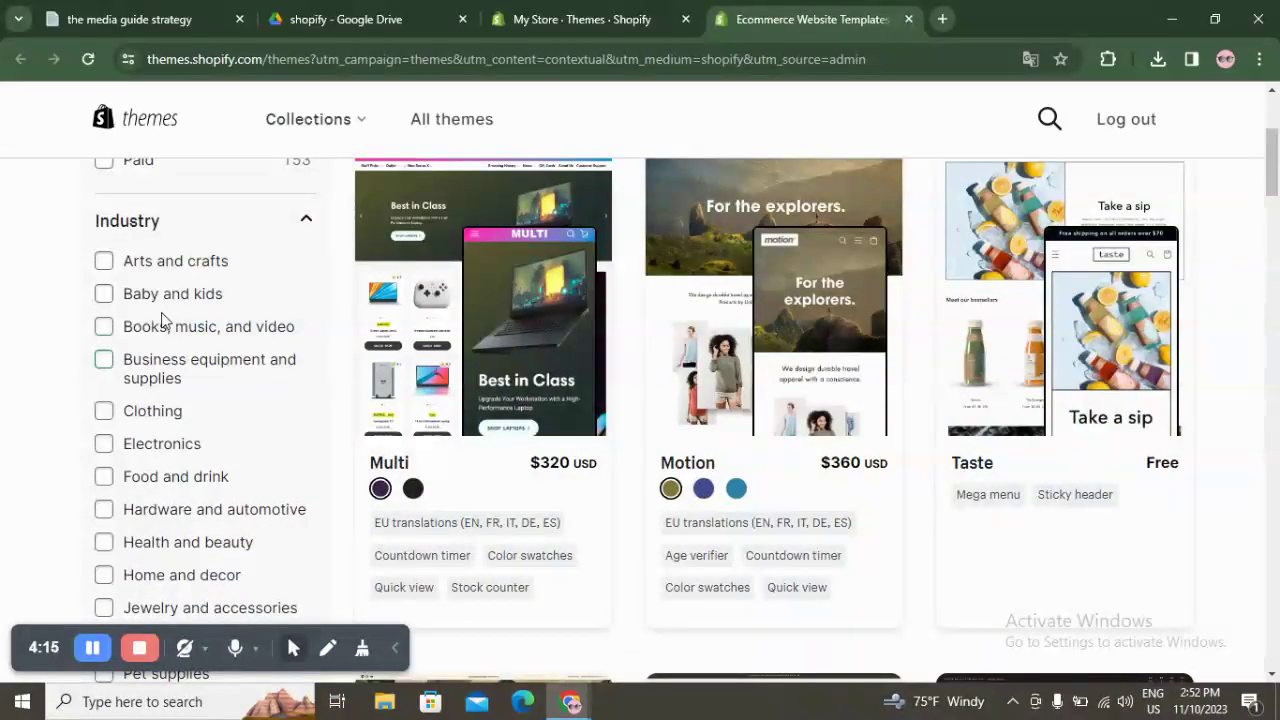
# - Filter the Theme Store list to free themes and look through them
pyautogui.scroll(3, 211, 440)
pyautogui.click(104, 406)
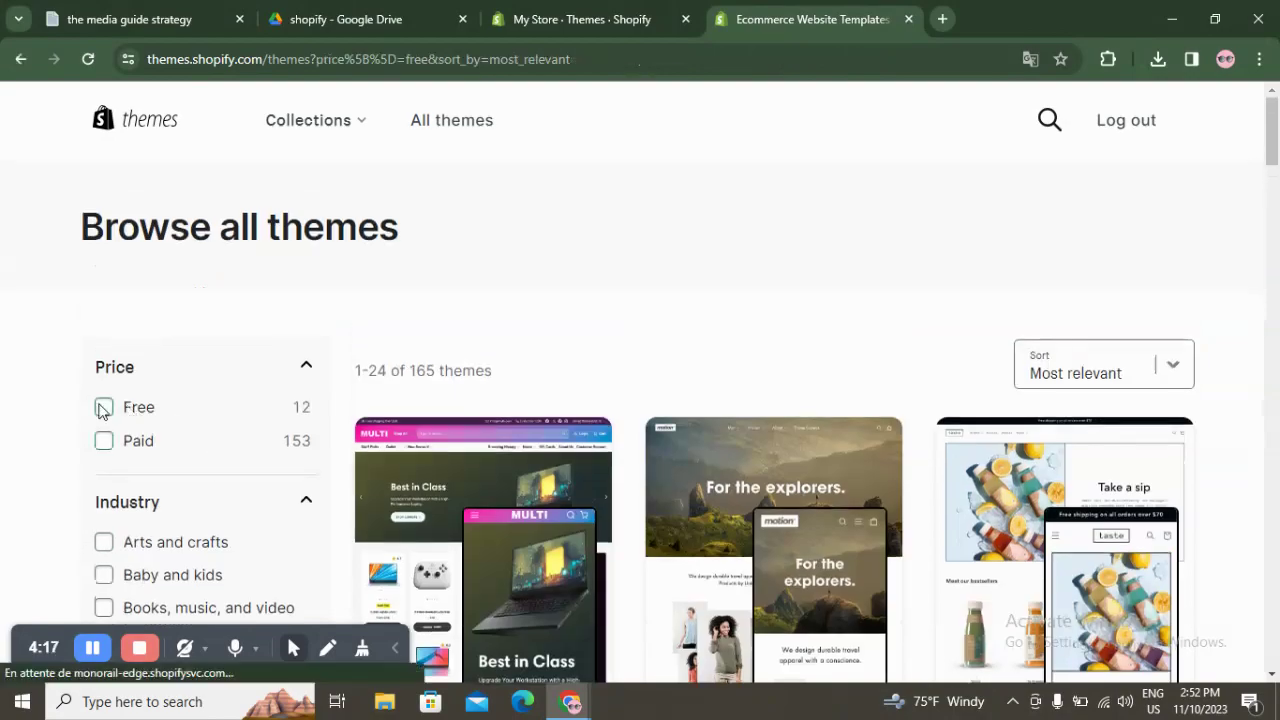
pyautogui.scroll(-4, 742, 348)
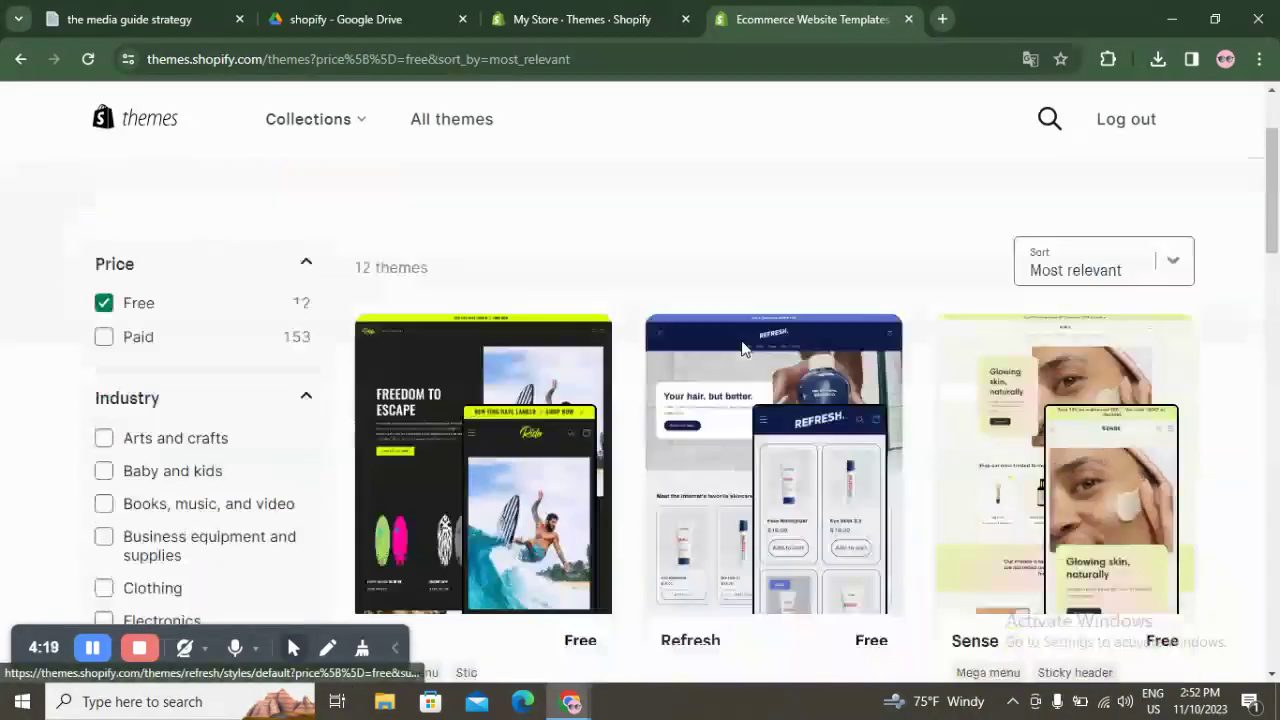
pyautogui.scroll(-10, 742, 348)
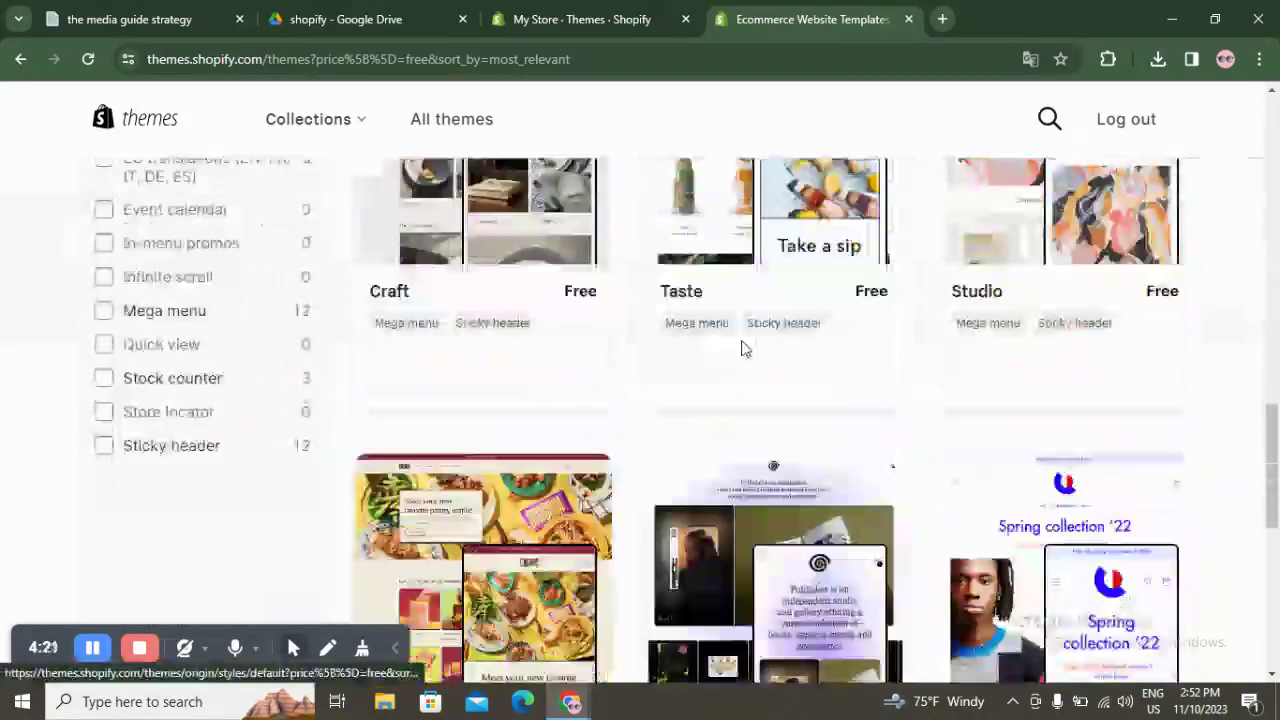
pyautogui.scroll(12, 600, 390)
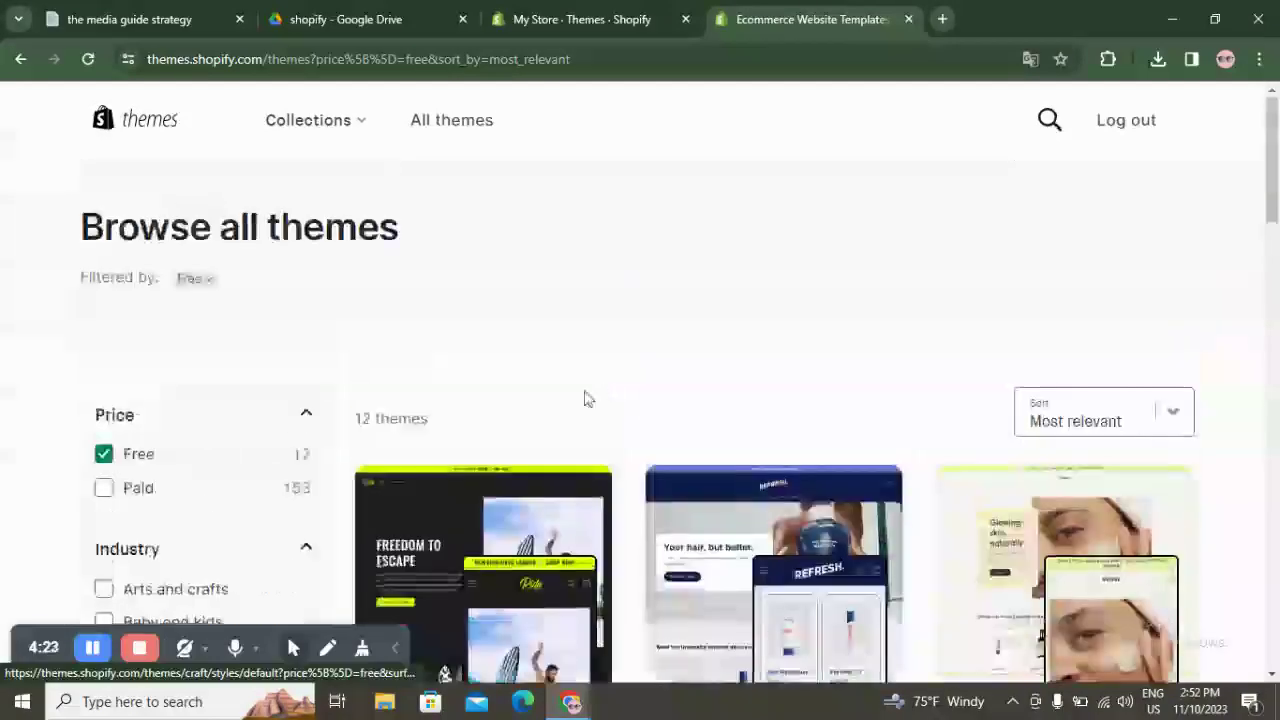
# - Narrow the free themes to the Books, music, and video industry and browse the matching themes
pyautogui.scroll(-5, 514, 471)
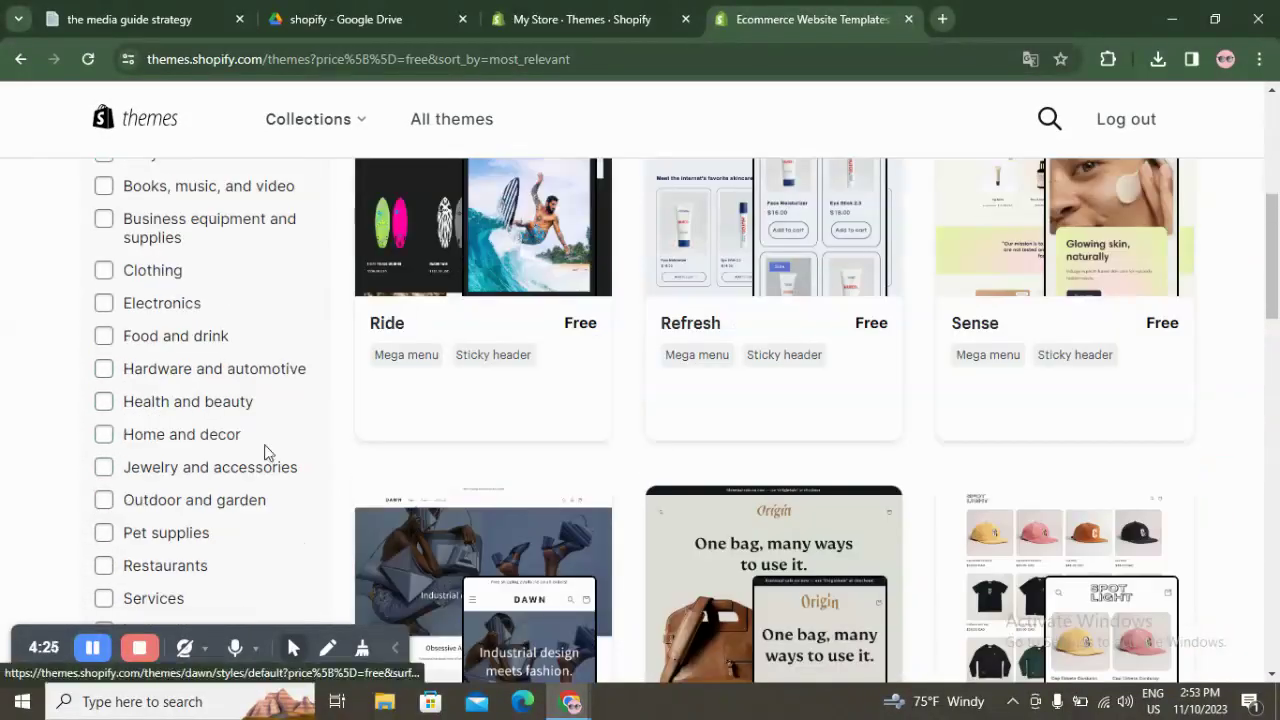
pyautogui.click(105, 273)
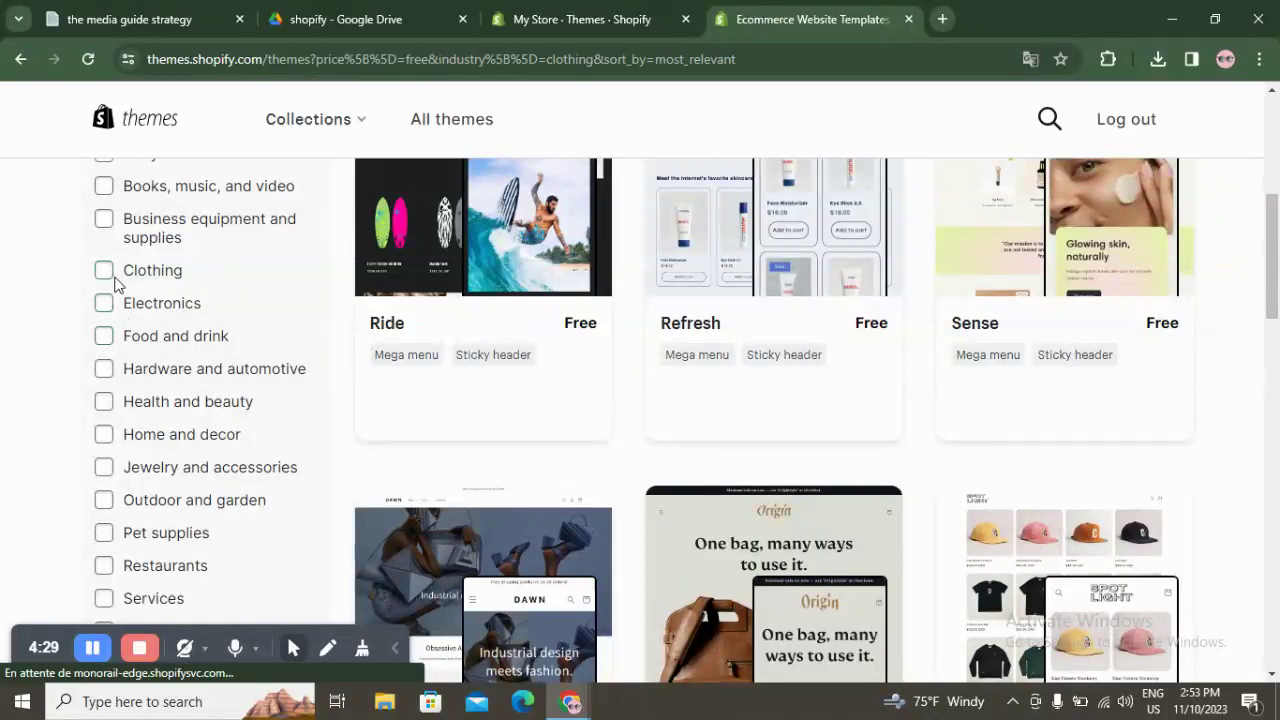
pyautogui.click(103, 188)
pyautogui.click(103, 270)
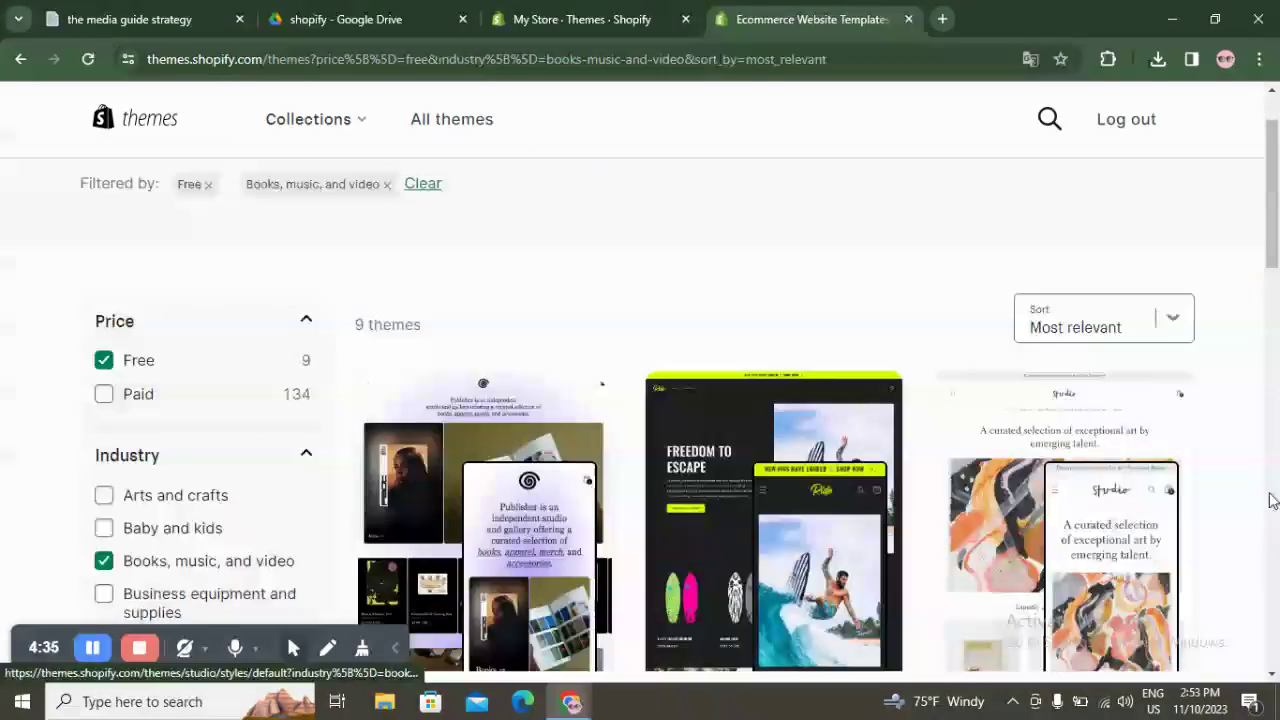
pyautogui.scroll(-3, 1079, 526)
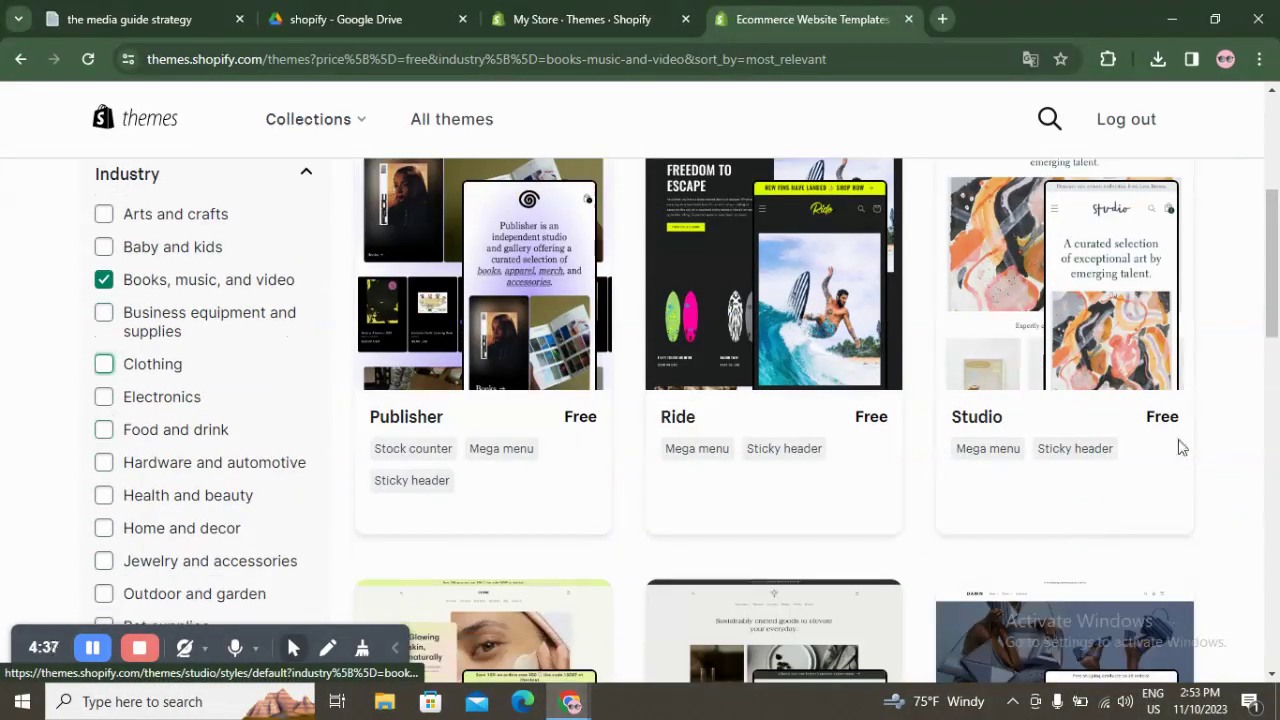
pyautogui.scroll(-5, 500, 420)
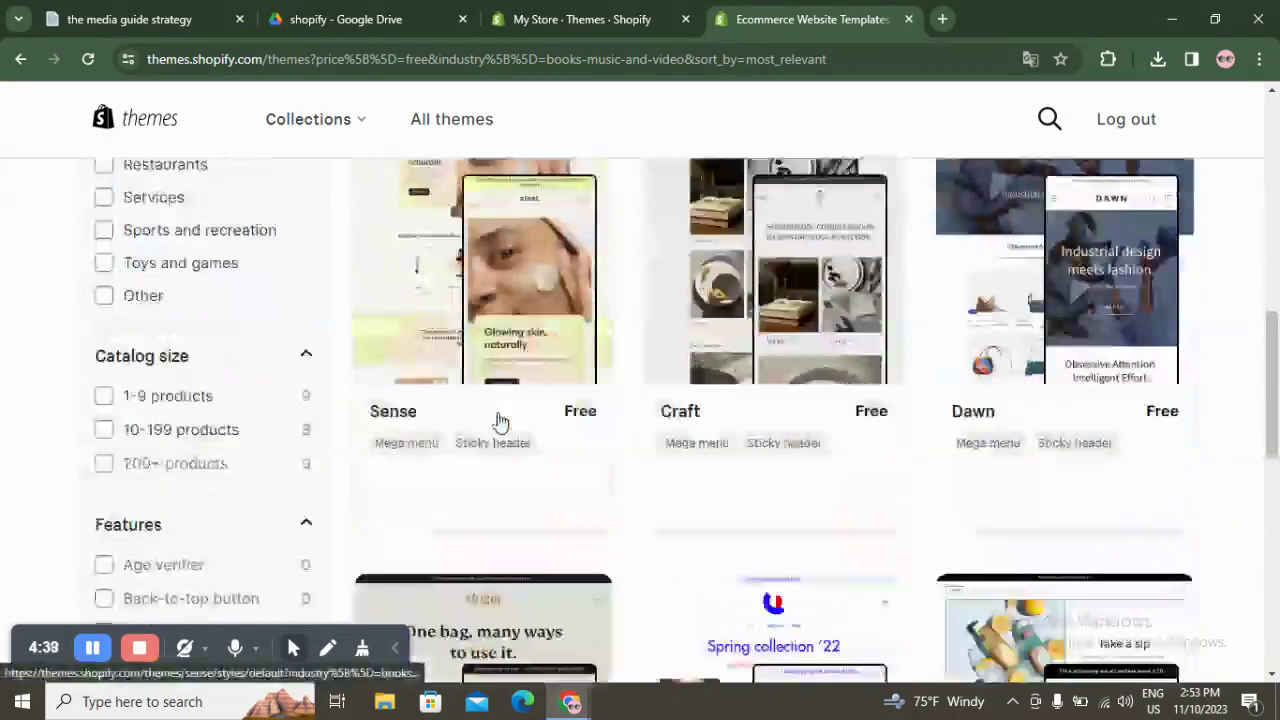
# - Close the Theme Store and open the current Dawn theme from the store admin for customization
pyautogui.click(580, 19)
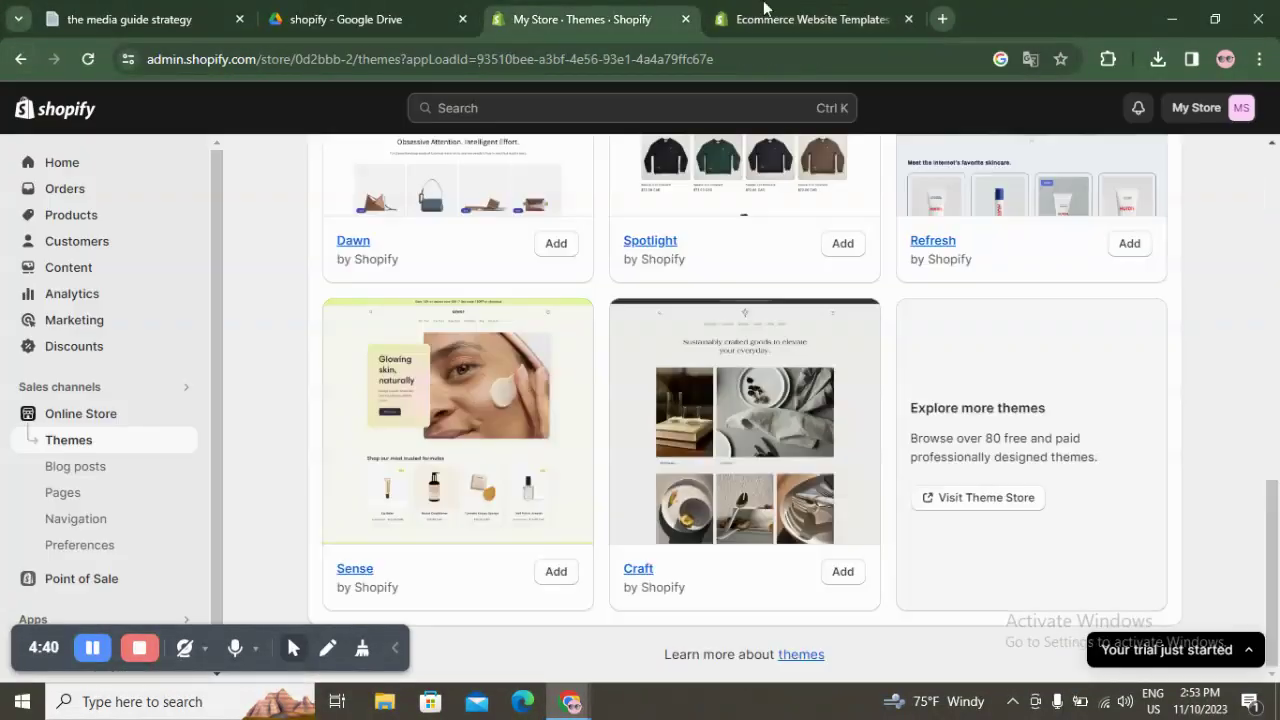
pyautogui.click(908, 19)
pyautogui.scroll(10, 666, 443)
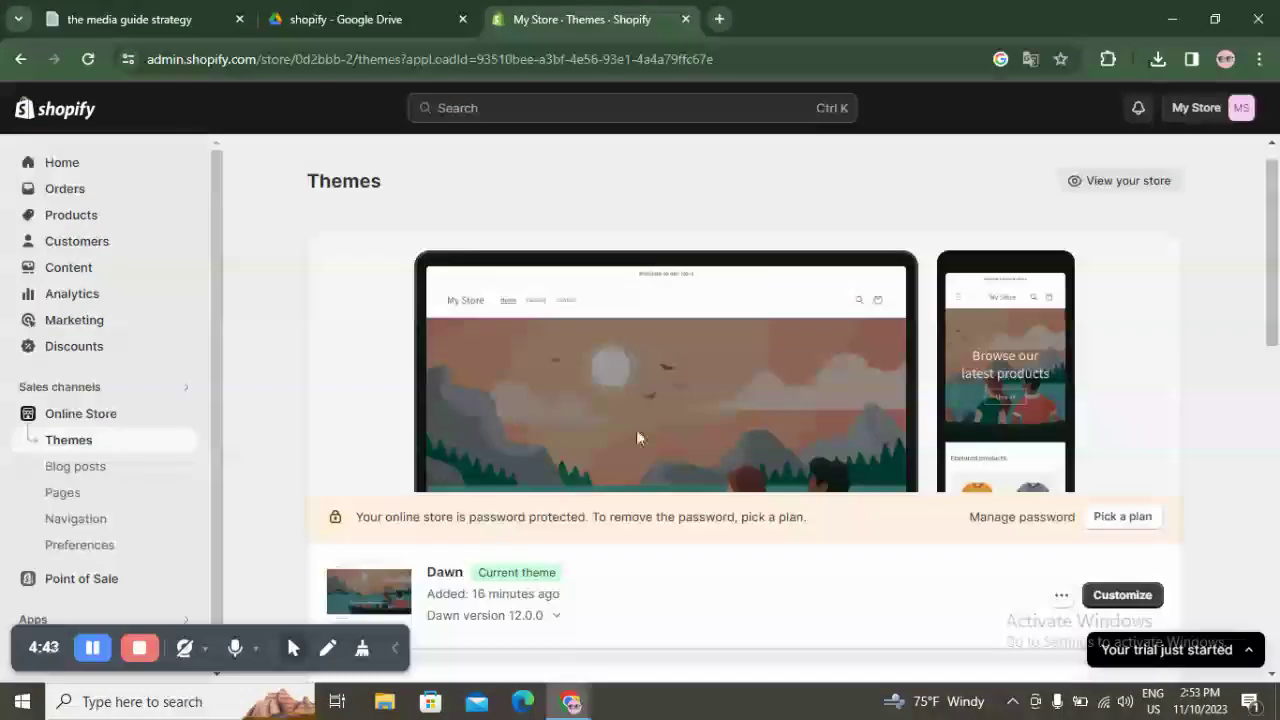
pyautogui.scroll(-2, 637, 434)
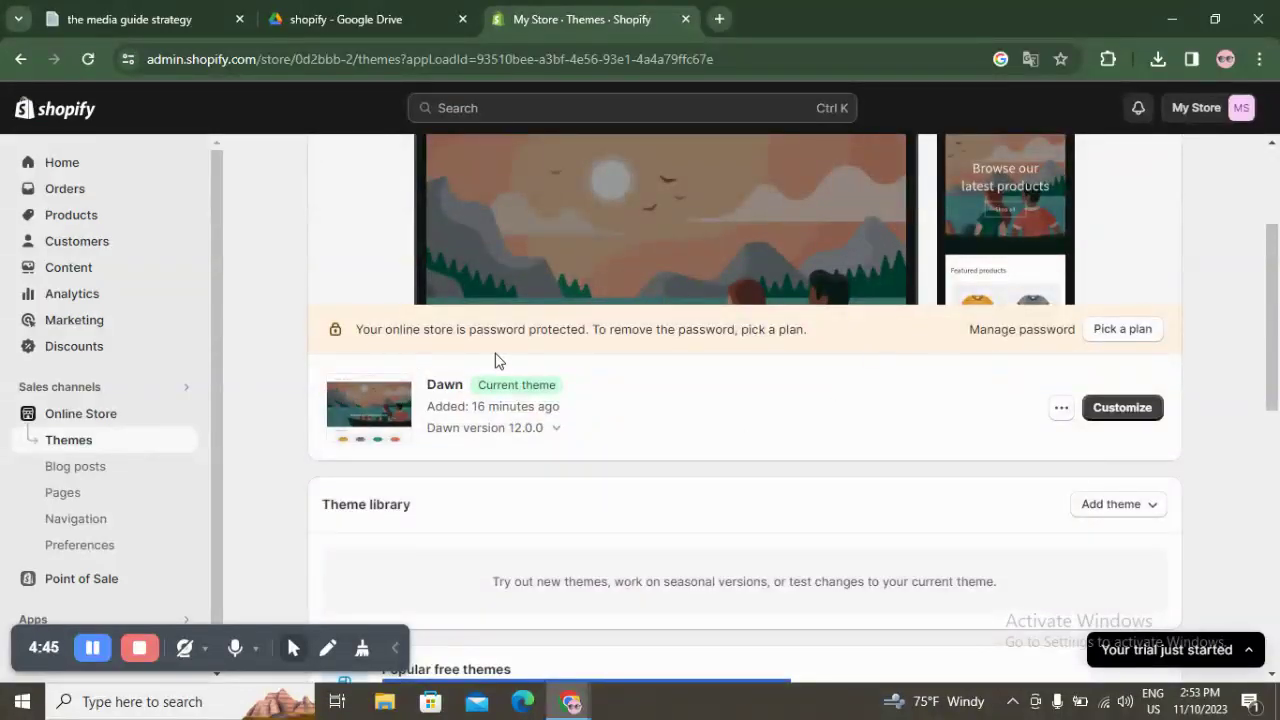
pyautogui.click(1115, 411)
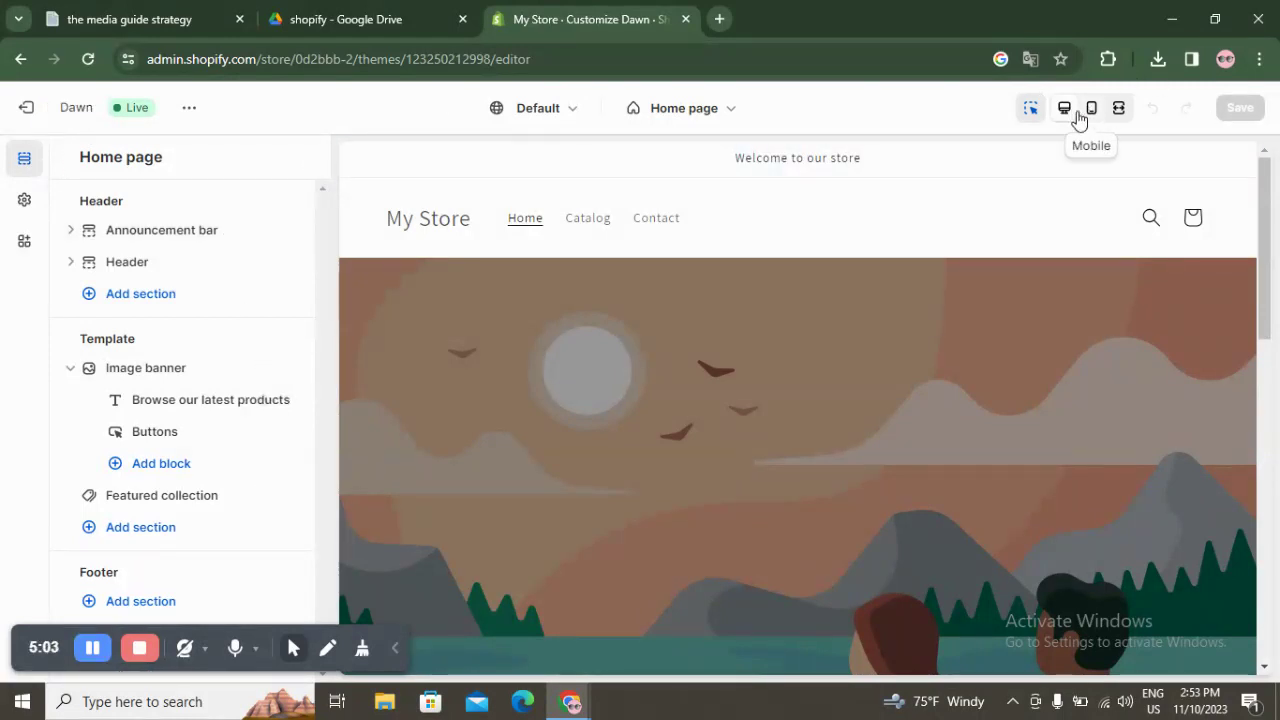
# - Preview the Dawn home page in desktop, mobile and fullscreen layouts, finishing in the desktop view
pyautogui.scroll(-10, 855, 430)
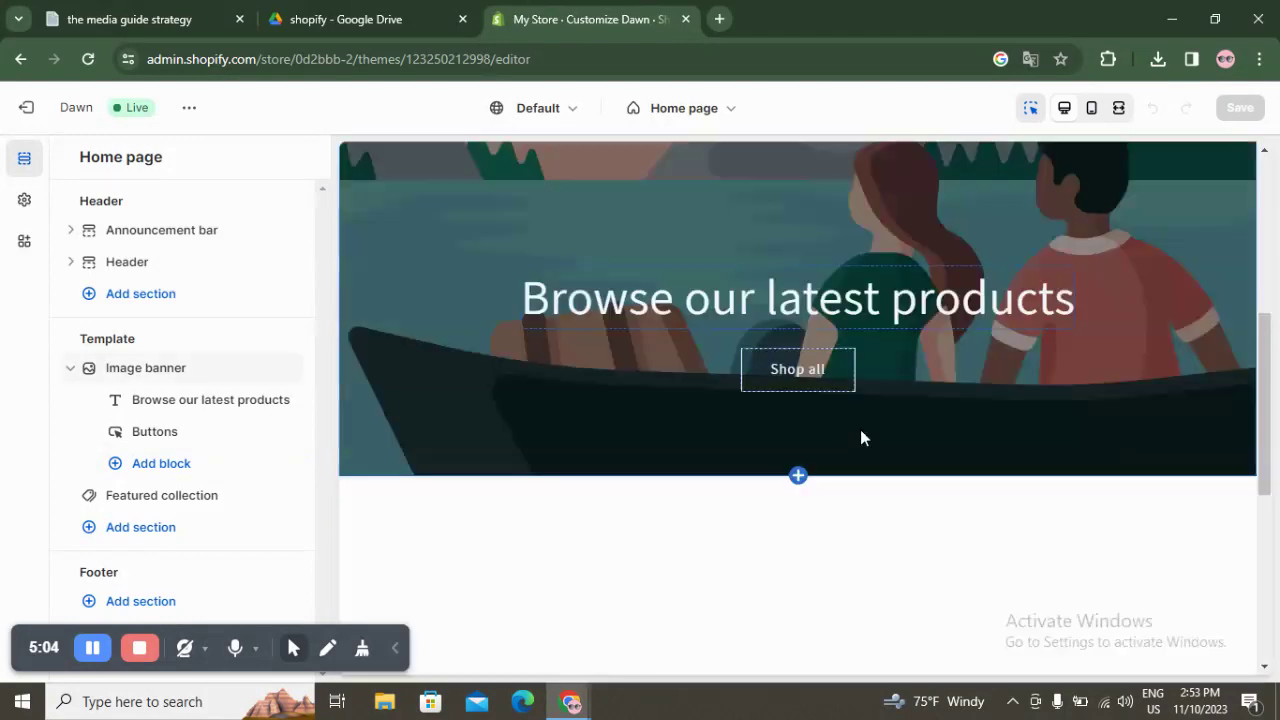
pyautogui.scroll(10, 860, 434)
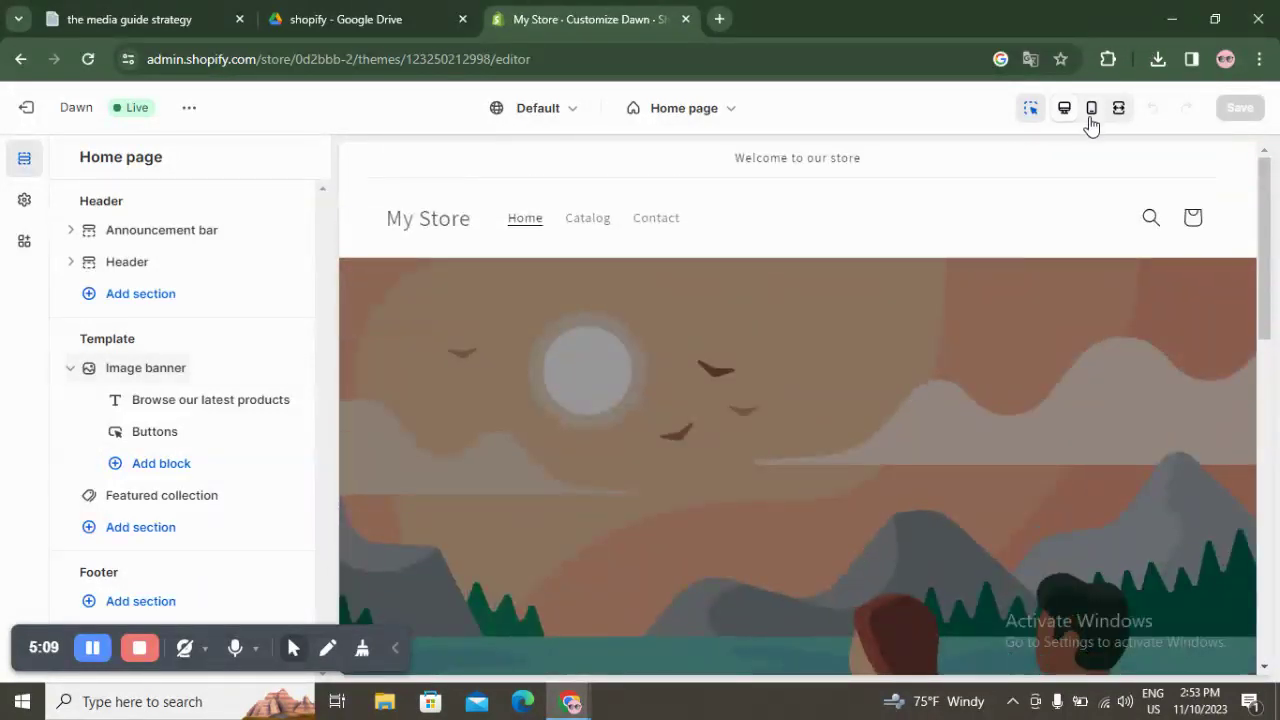
pyautogui.click(1091, 110)
pyautogui.scroll(-1, 850, 300)
pyautogui.scroll(-5, 822, 336)
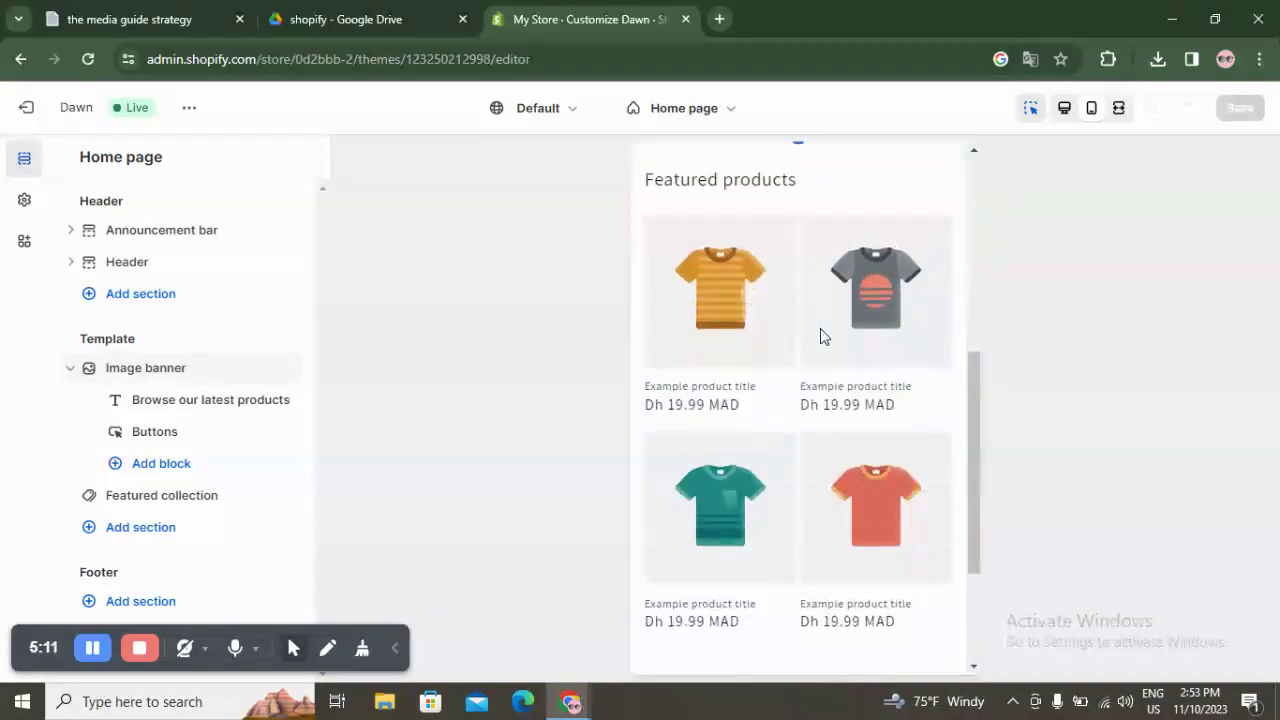
pyautogui.scroll(5, 820, 334)
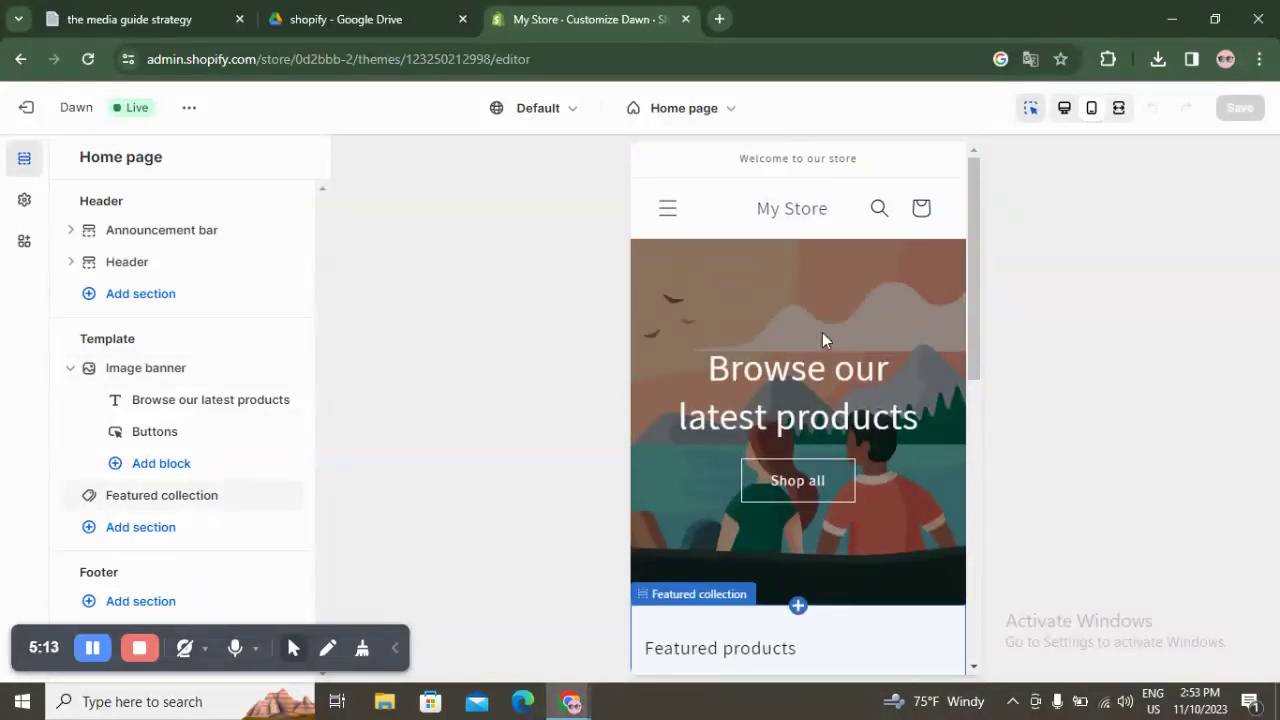
pyautogui.click(1121, 109)
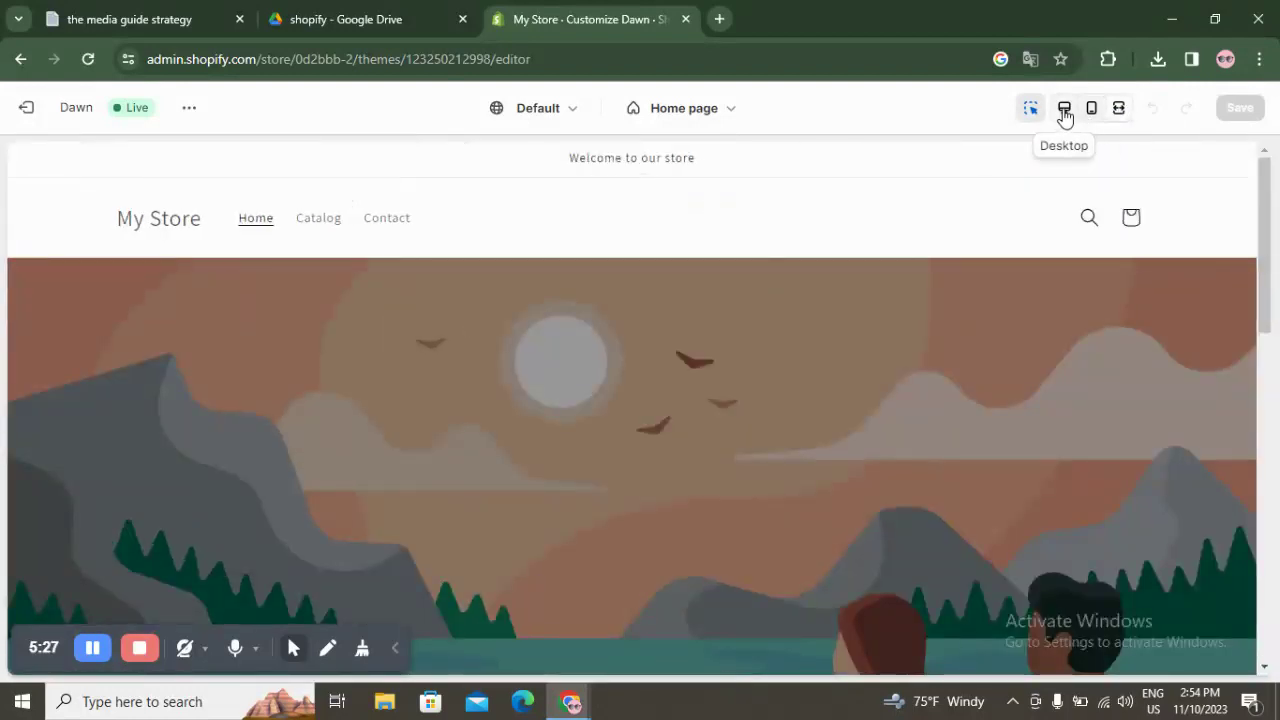
pyautogui.click(1066, 110)
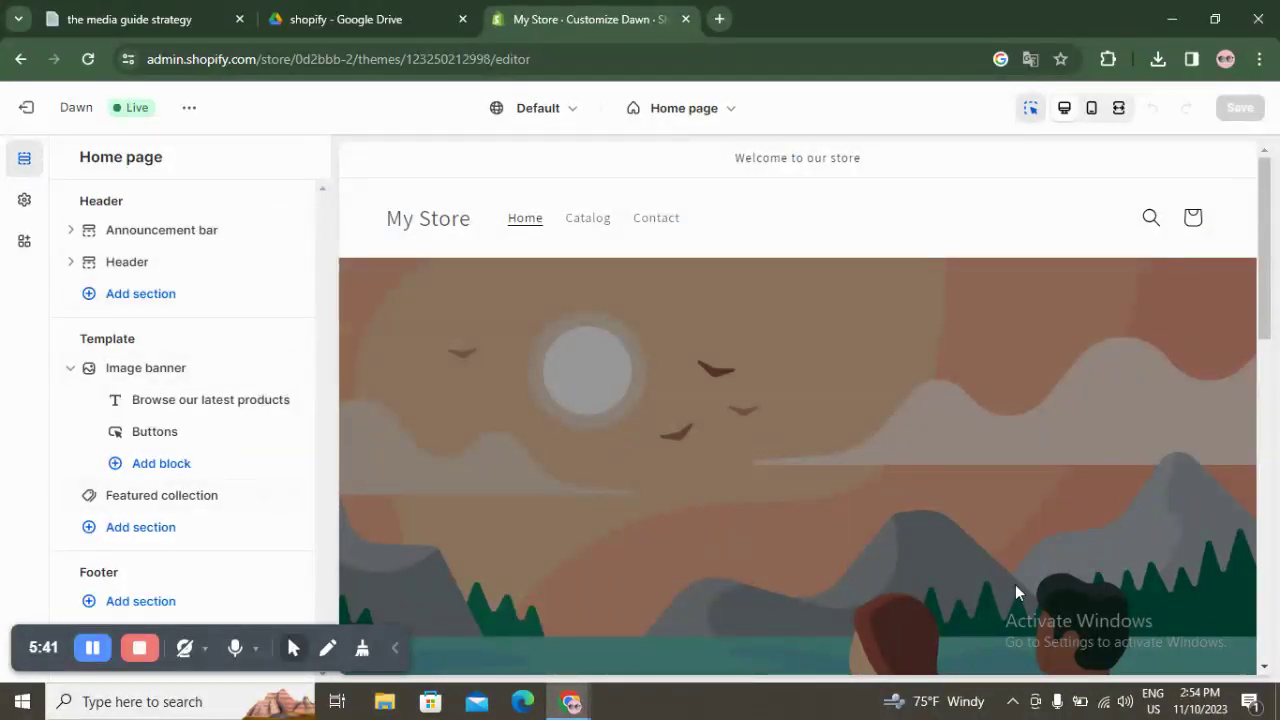
# - Hide the Image banner section on the home page, show it again, and review the page layout
pyautogui.scroll(-10, 1014, 590)
pyautogui.scroll(10, 517, 509)
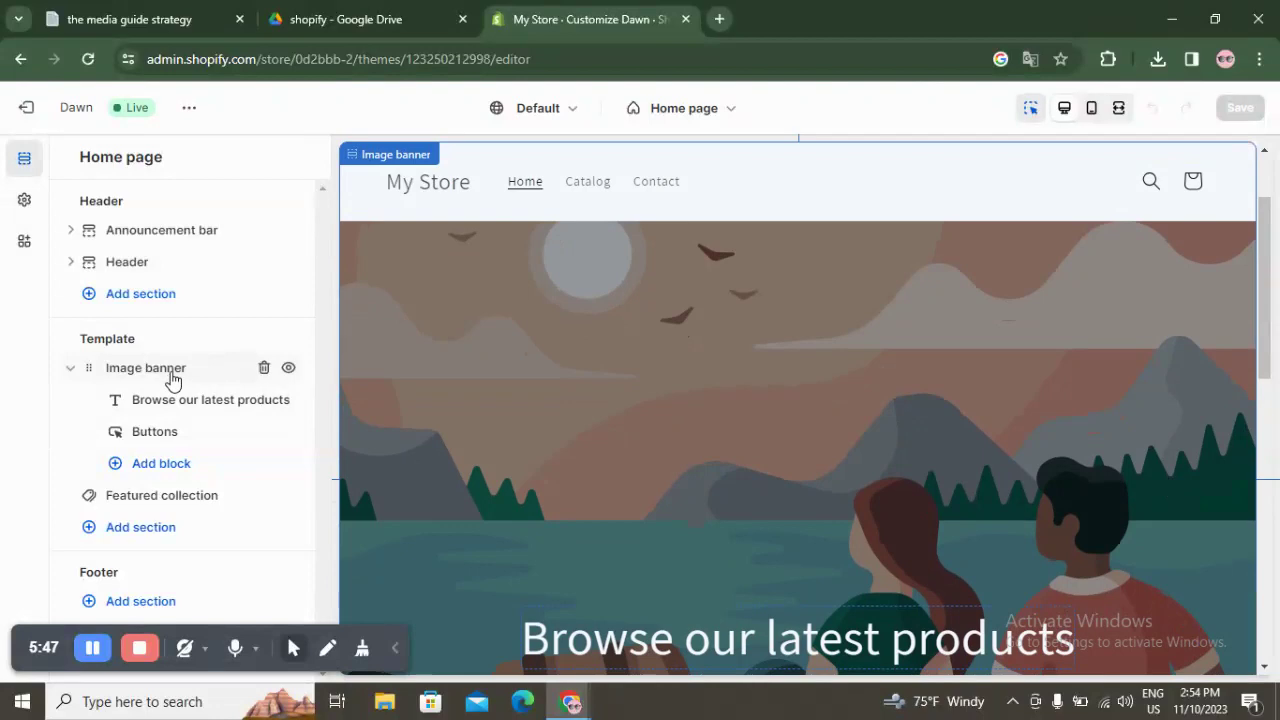
pyautogui.click(289, 369)
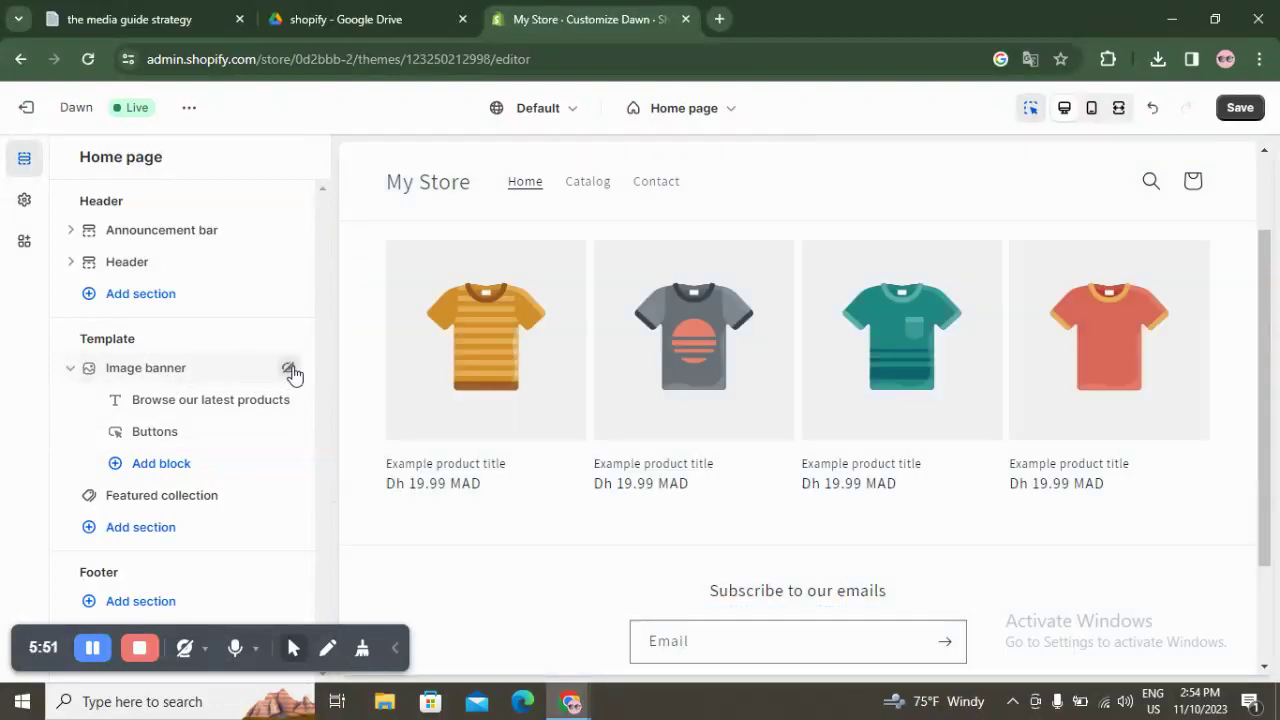
pyautogui.click(289, 369)
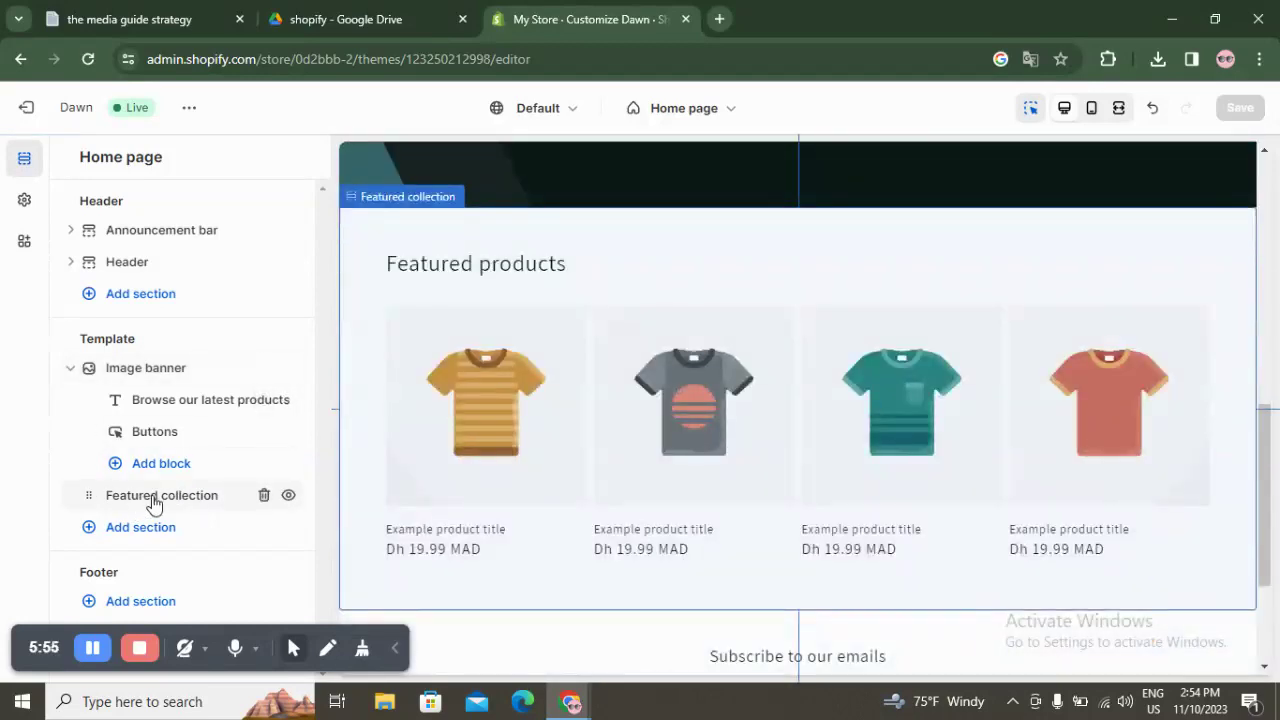
pyautogui.scroll(8, 586, 469)
pyautogui.scroll(-6, 566, 491)
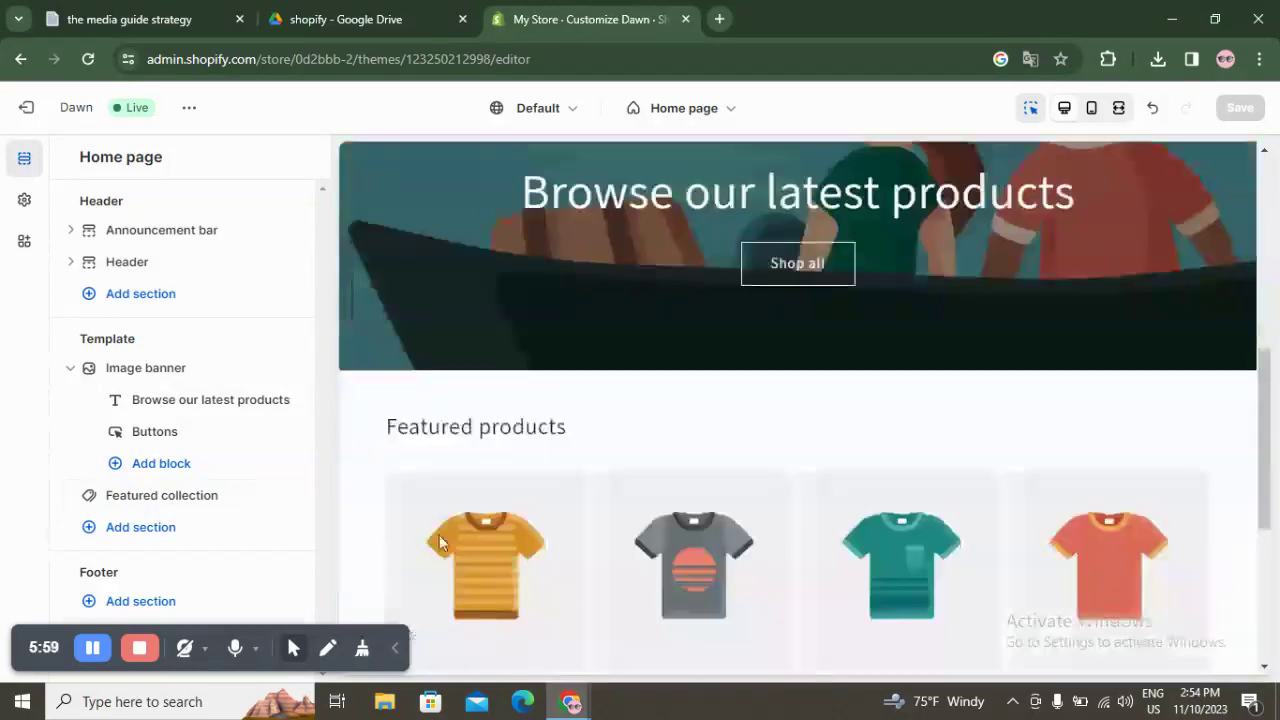
# - Add a Featured product section to the home page template and move it above the Image banner
pyautogui.click(129, 533)
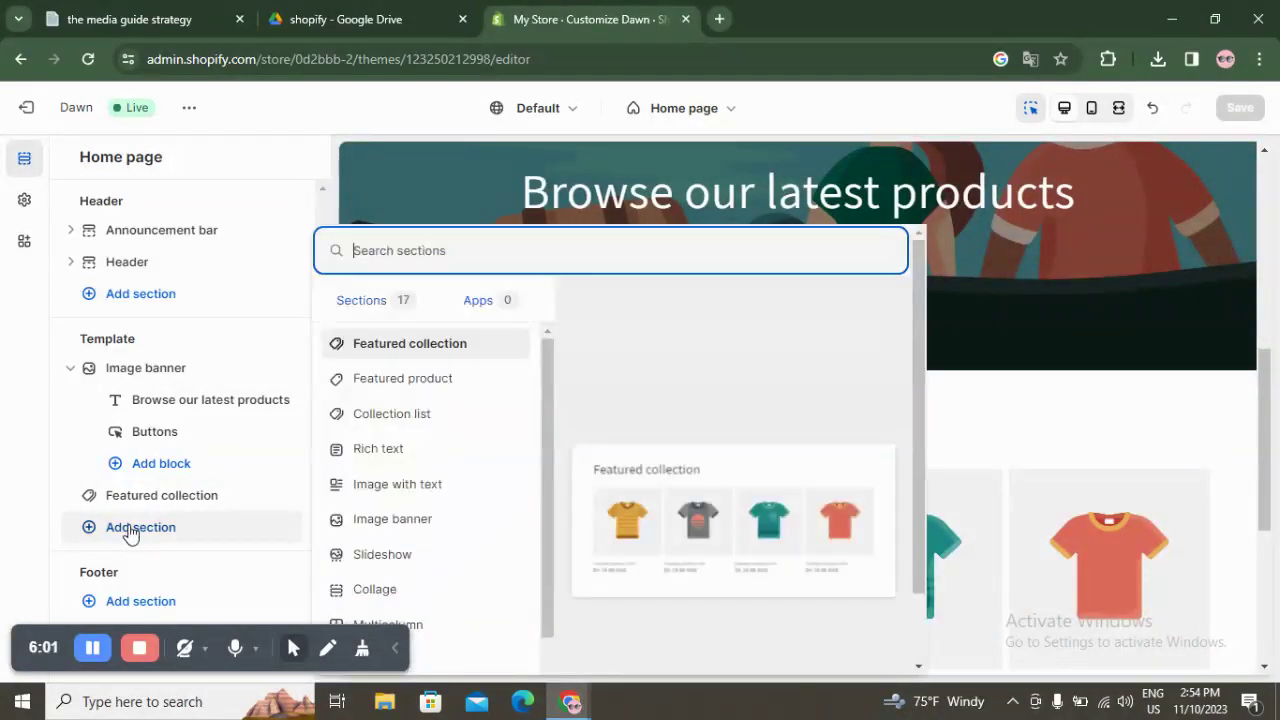
pyautogui.click(436, 384)
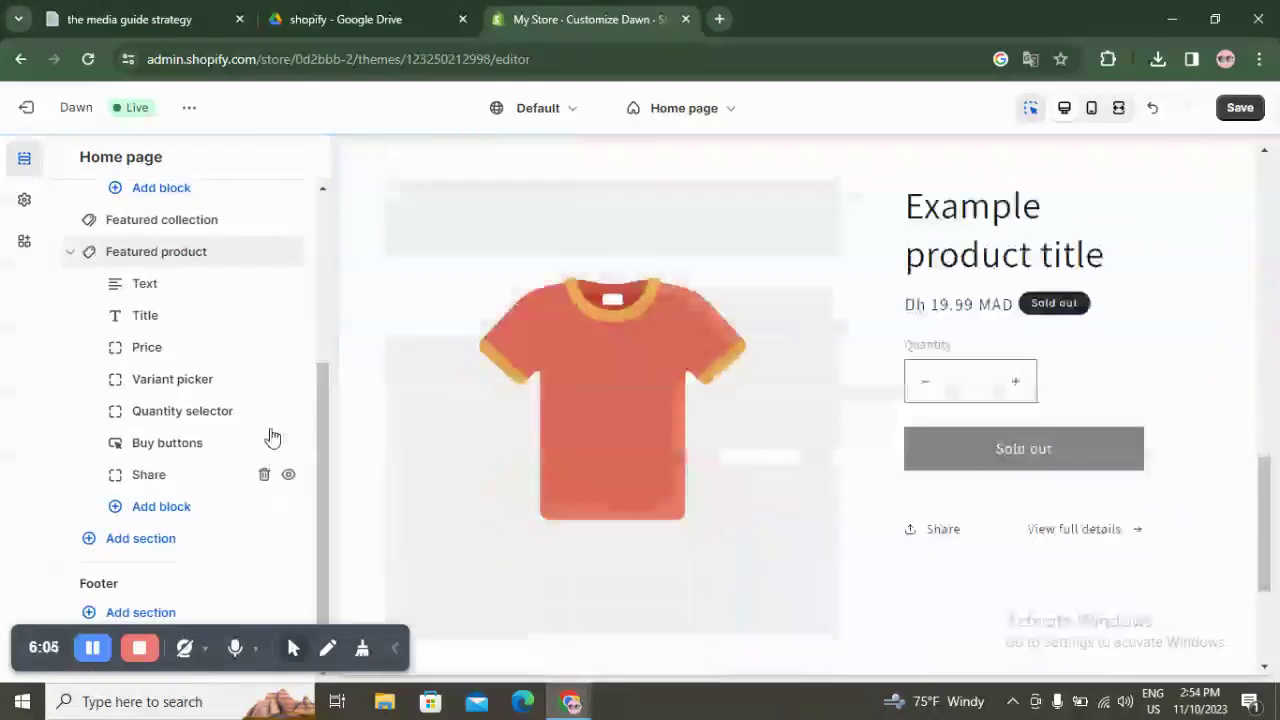
pyautogui.scroll(3, 707, 332)
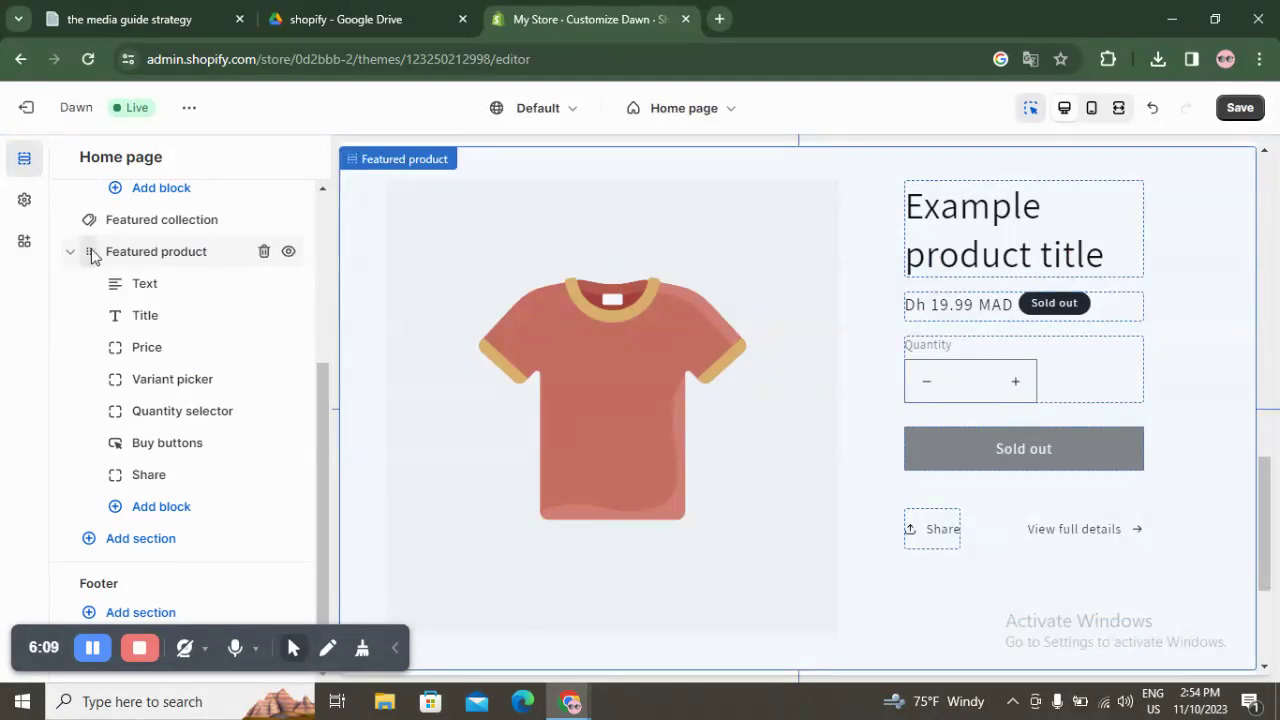
pyautogui.moveTo(90, 255); pyautogui.dragTo(125, 340)
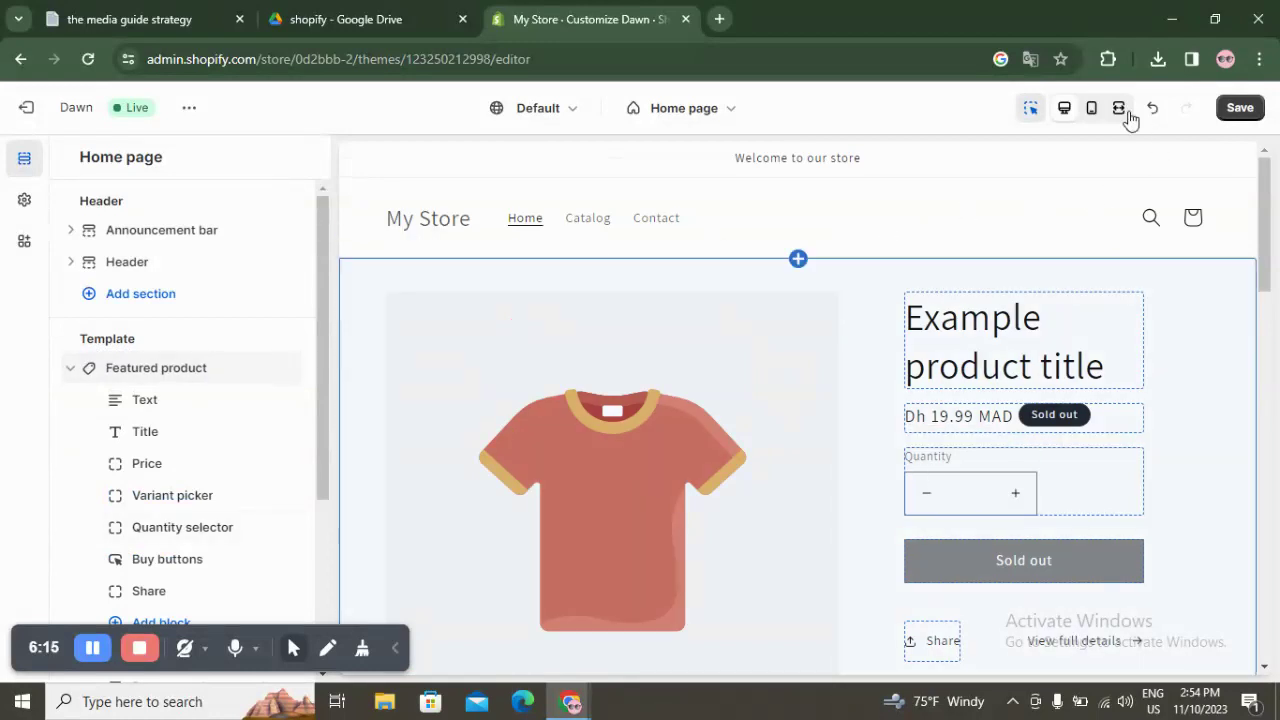
# - Preview the home page in the mobile layout and hide its Image banner section
pyautogui.click(1091, 108)
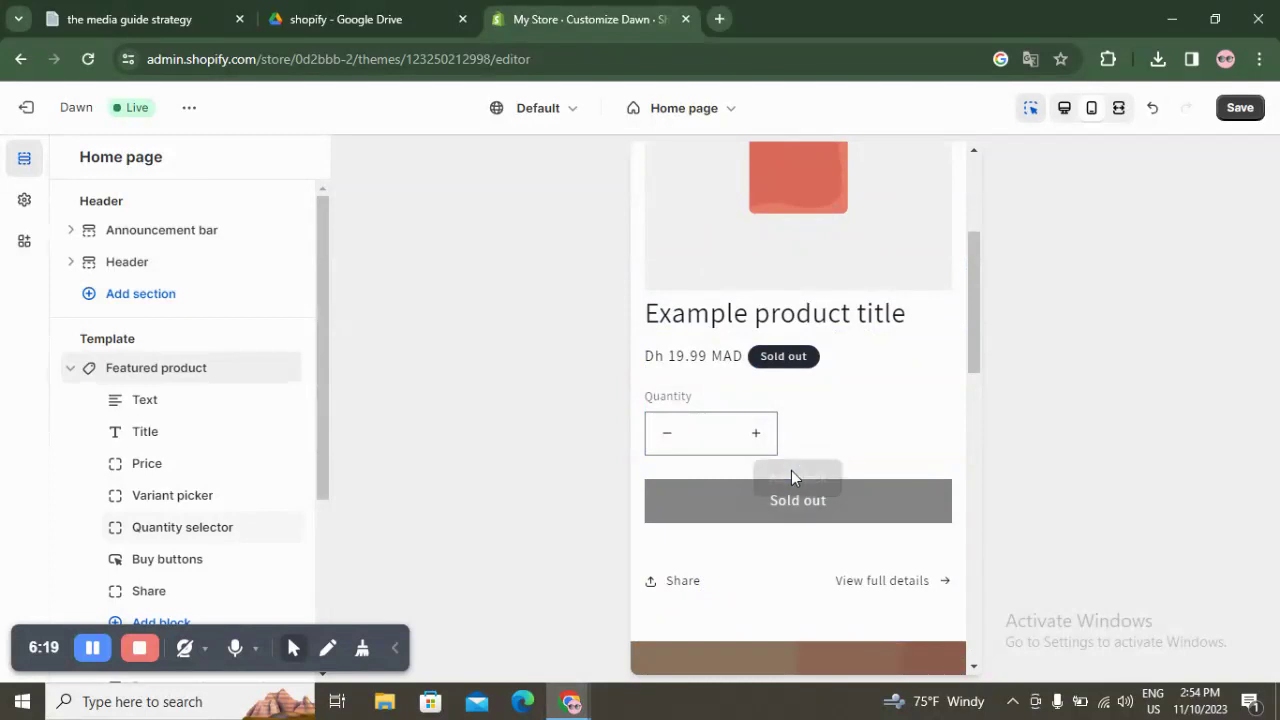
pyautogui.scroll(-4, 797, 650)
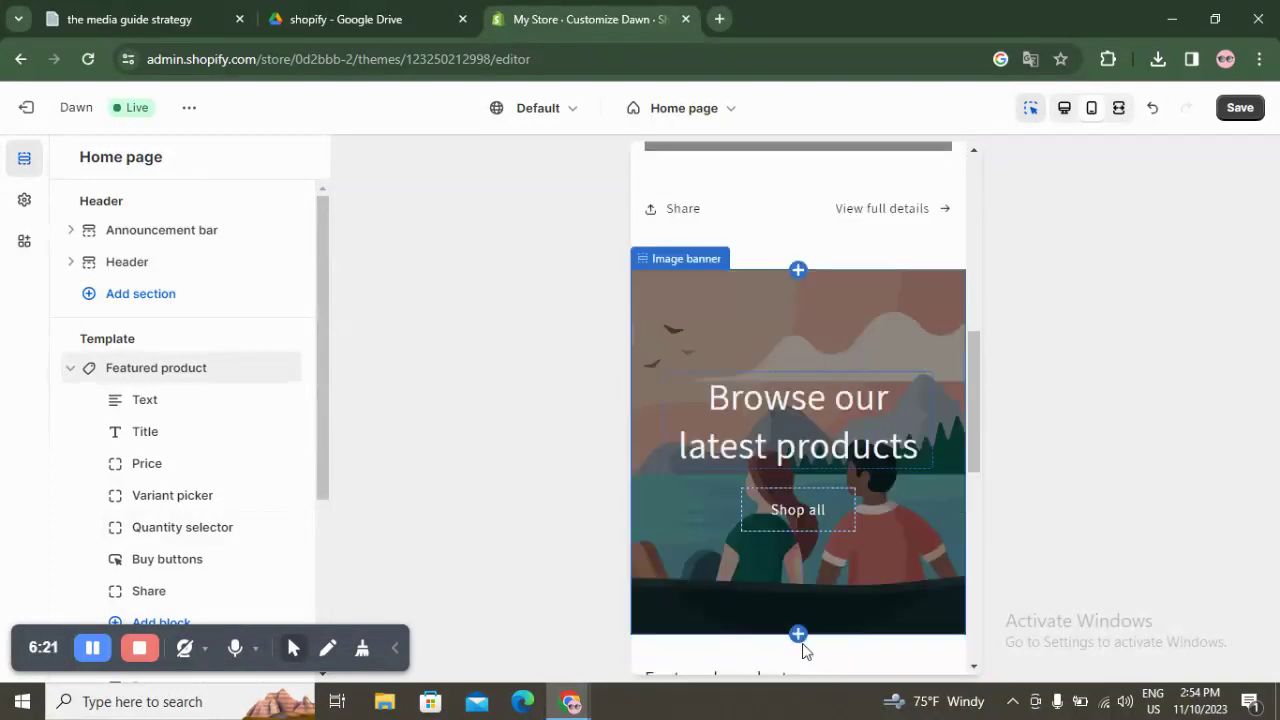
pyautogui.click(708, 345)
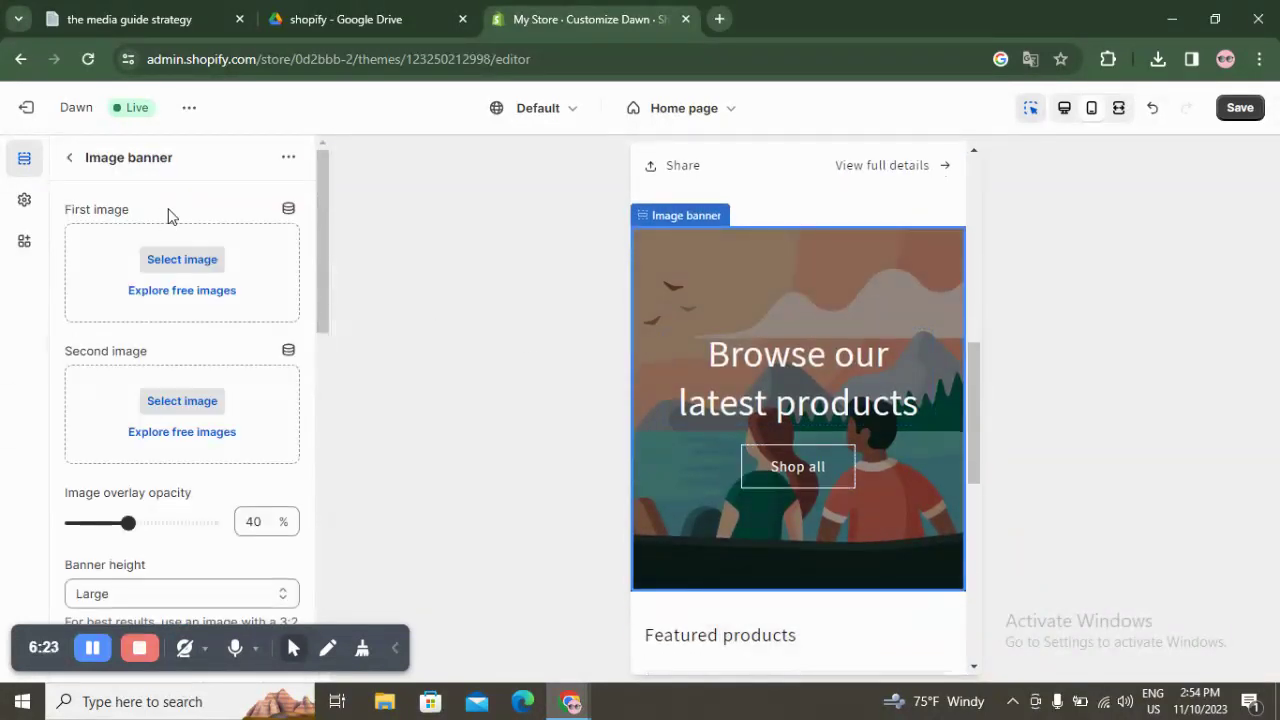
pyautogui.click(72, 160)
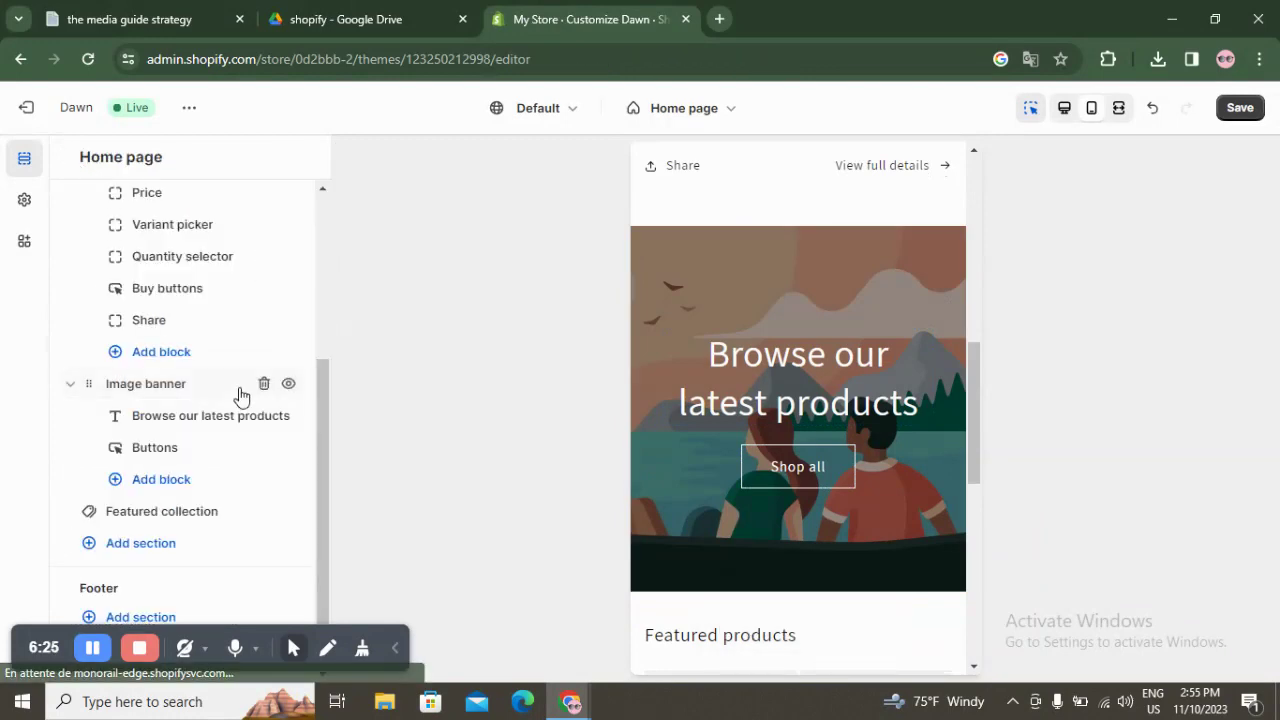
pyautogui.click(287, 388)
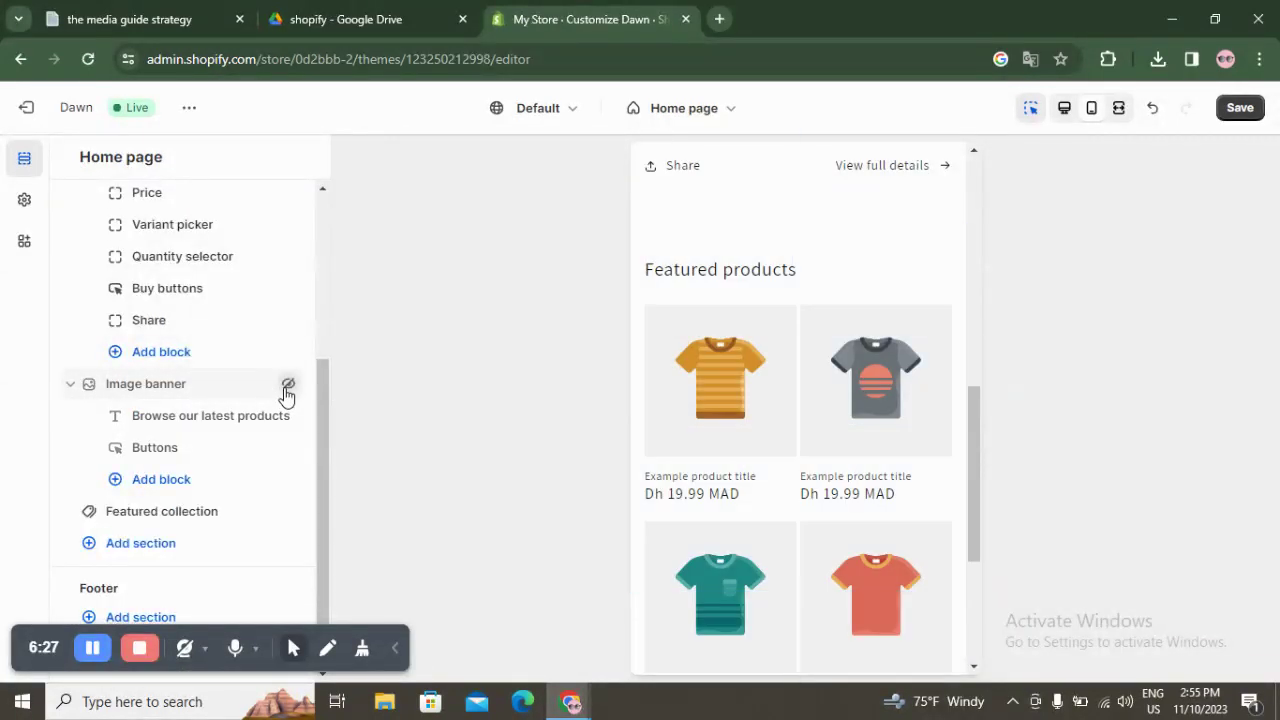
# - Add an Image with text section to the home page template and move it to the top, above Featured product
pyautogui.click(182, 548)
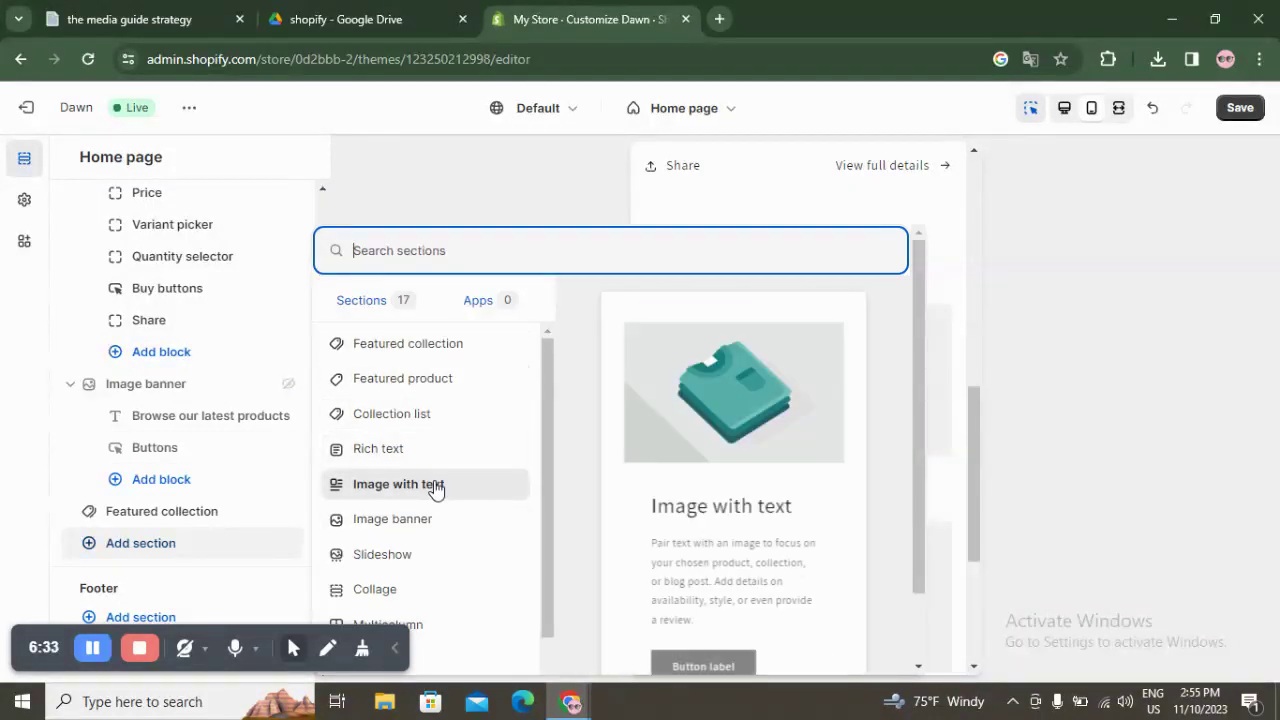
pyautogui.click(434, 485)
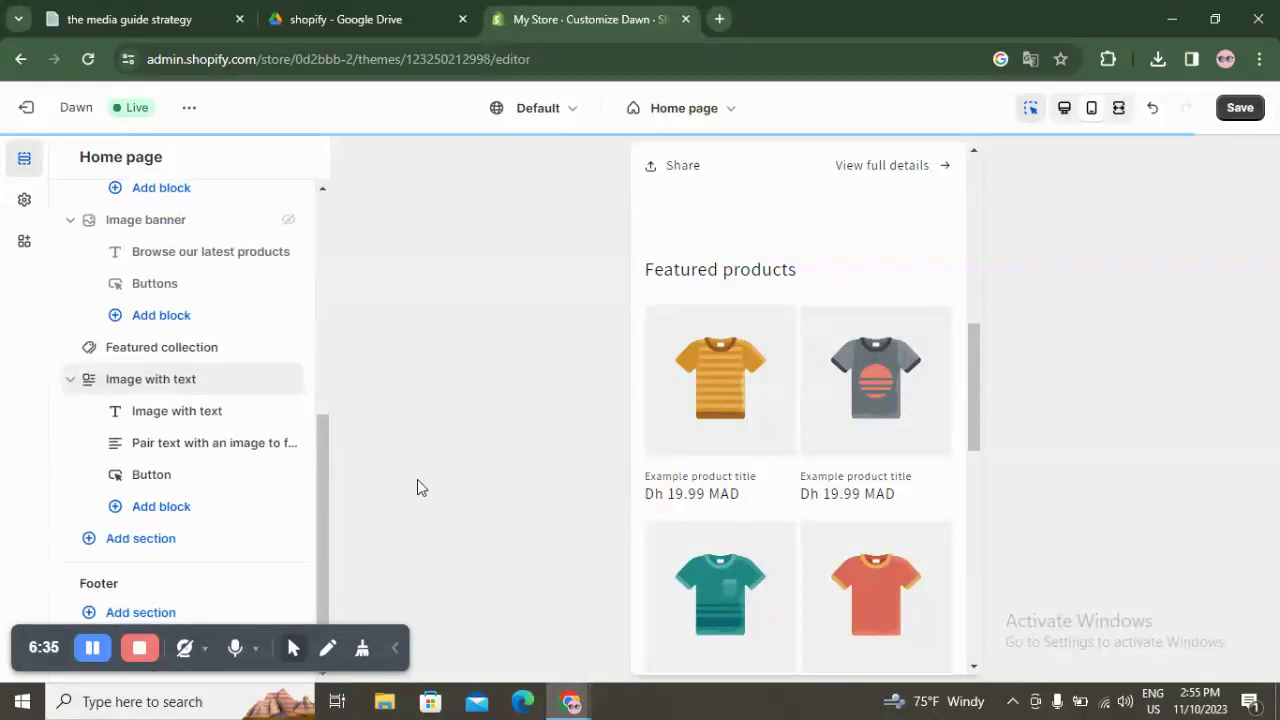
pyautogui.moveTo(93, 383); pyautogui.dragTo(68, 222)
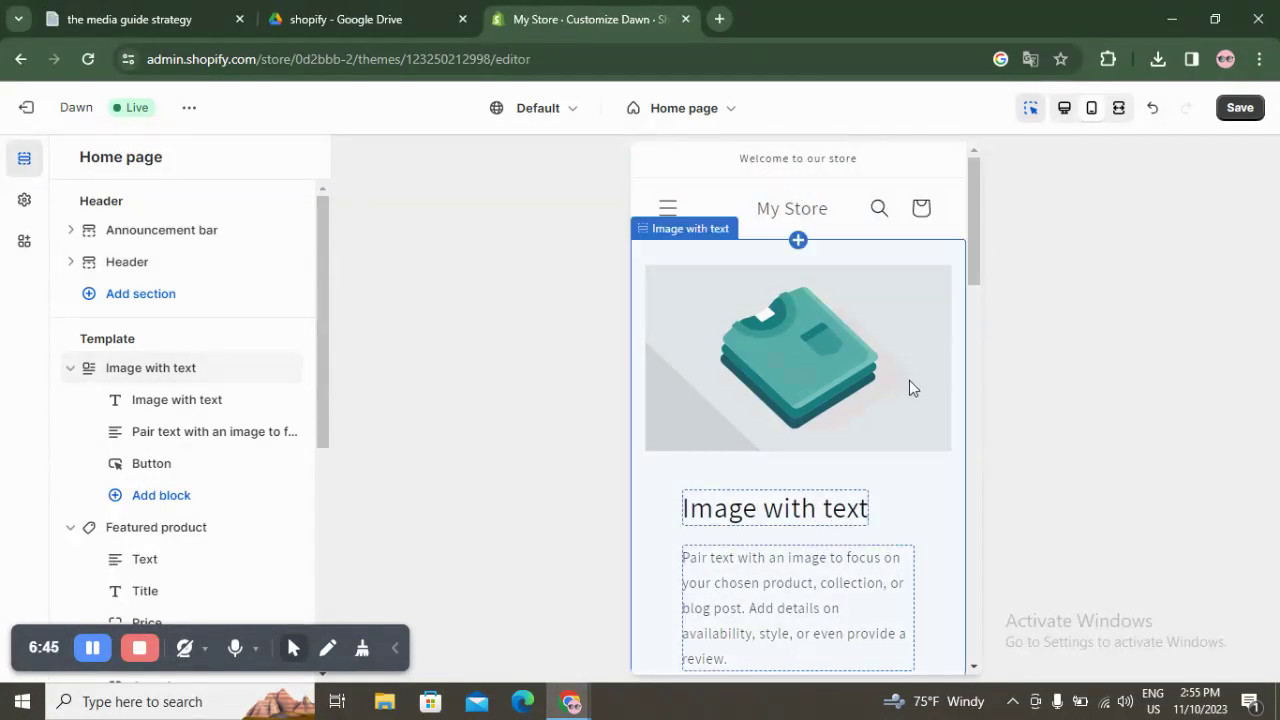
# - Hide the Button block in the Image with text section and check the mobile preview
pyautogui.scroll(-3, 912, 530)
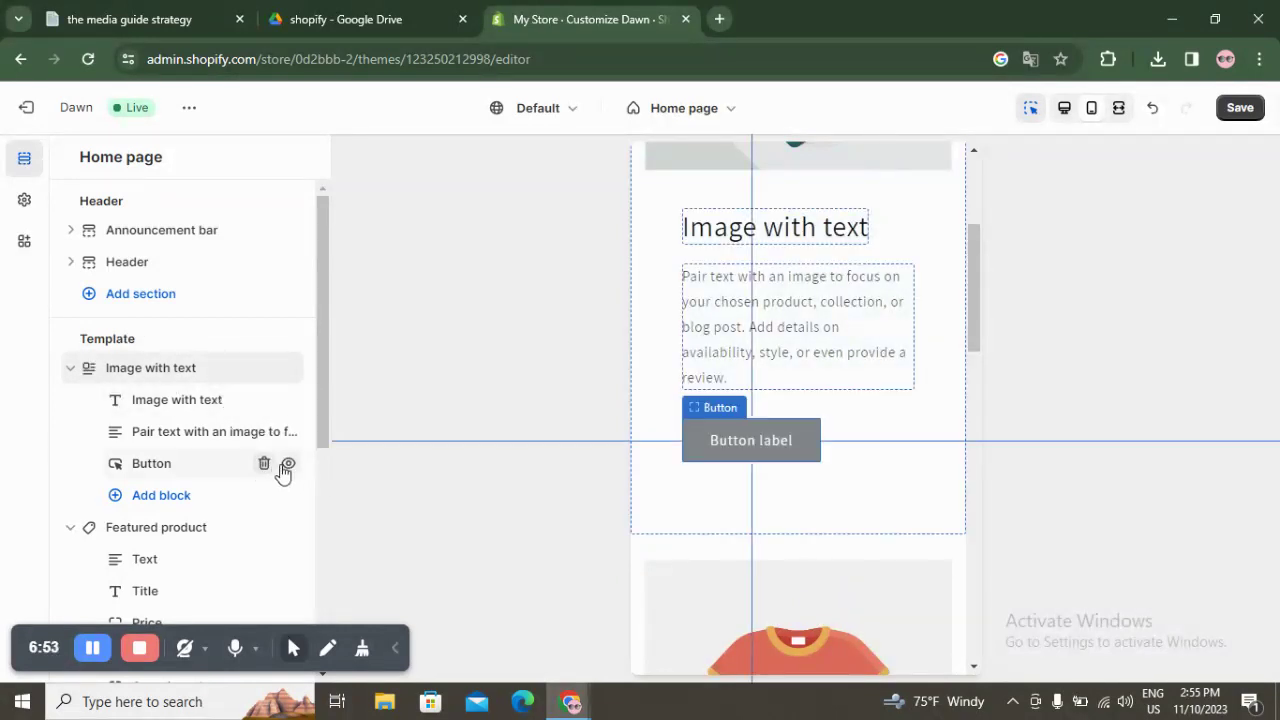
pyautogui.click(288, 466)
pyautogui.scroll(-3, 969, 511)
pyautogui.scroll(-5, 969, 511)
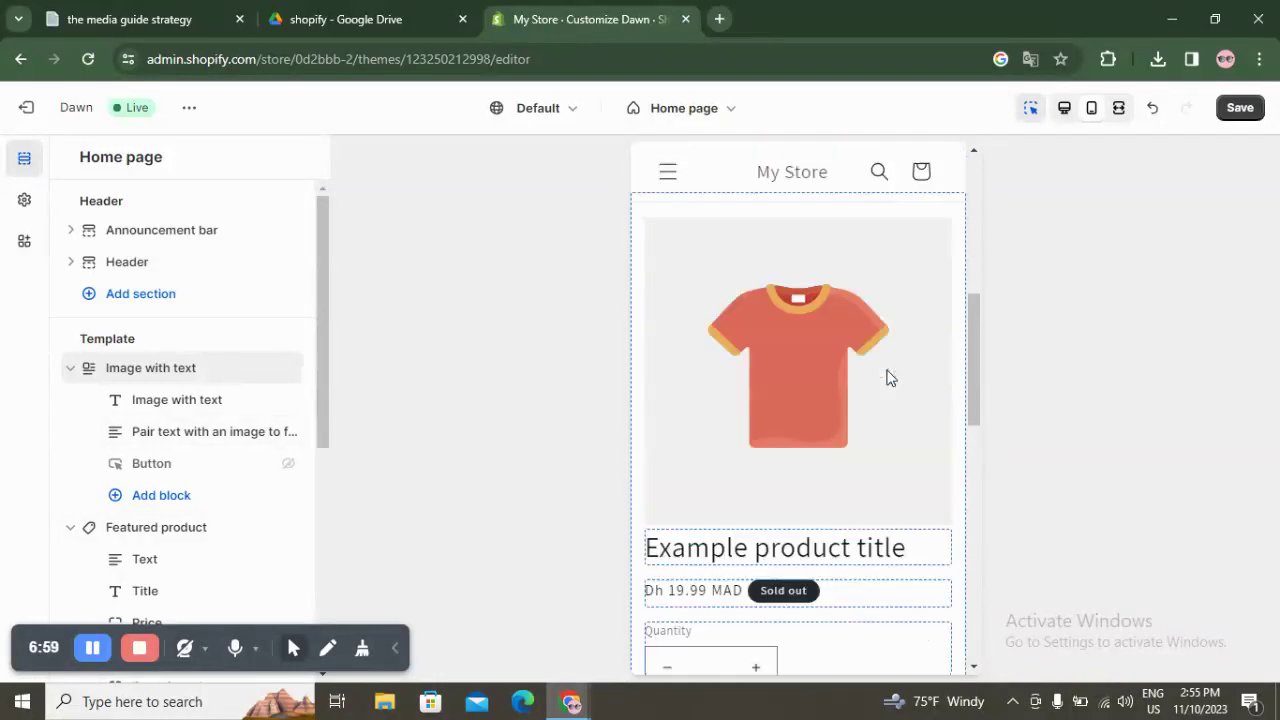
# - Examine the settings of the Featured product section and its Buy buttons block, and review the page through to the footer
pyautogui.scroll(-5, 890, 378)
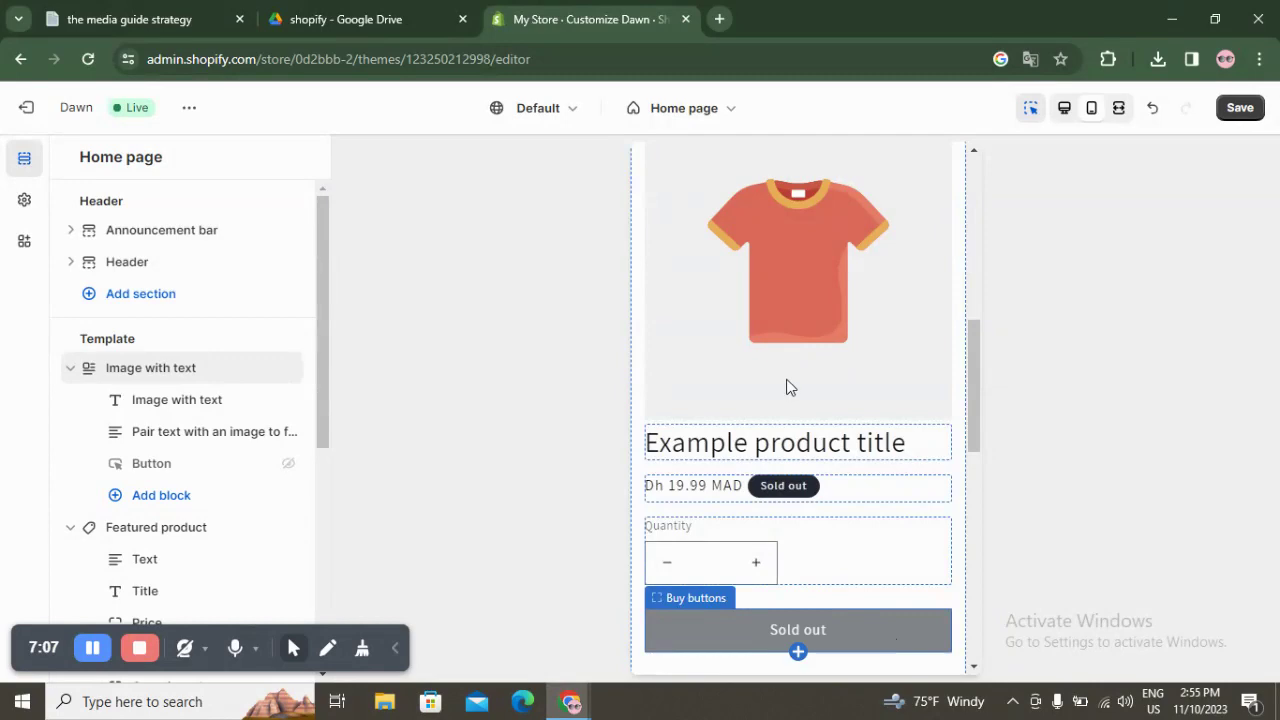
pyautogui.click(786, 312)
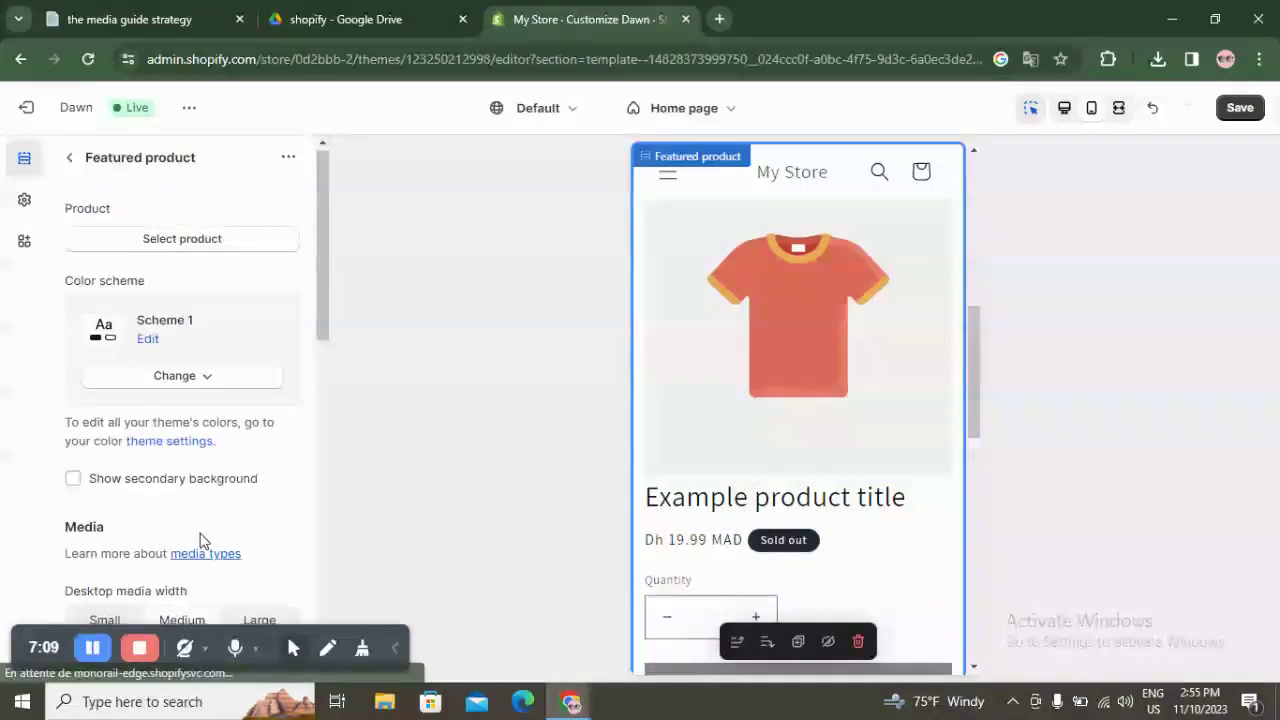
pyautogui.scroll(-8, 200, 540)
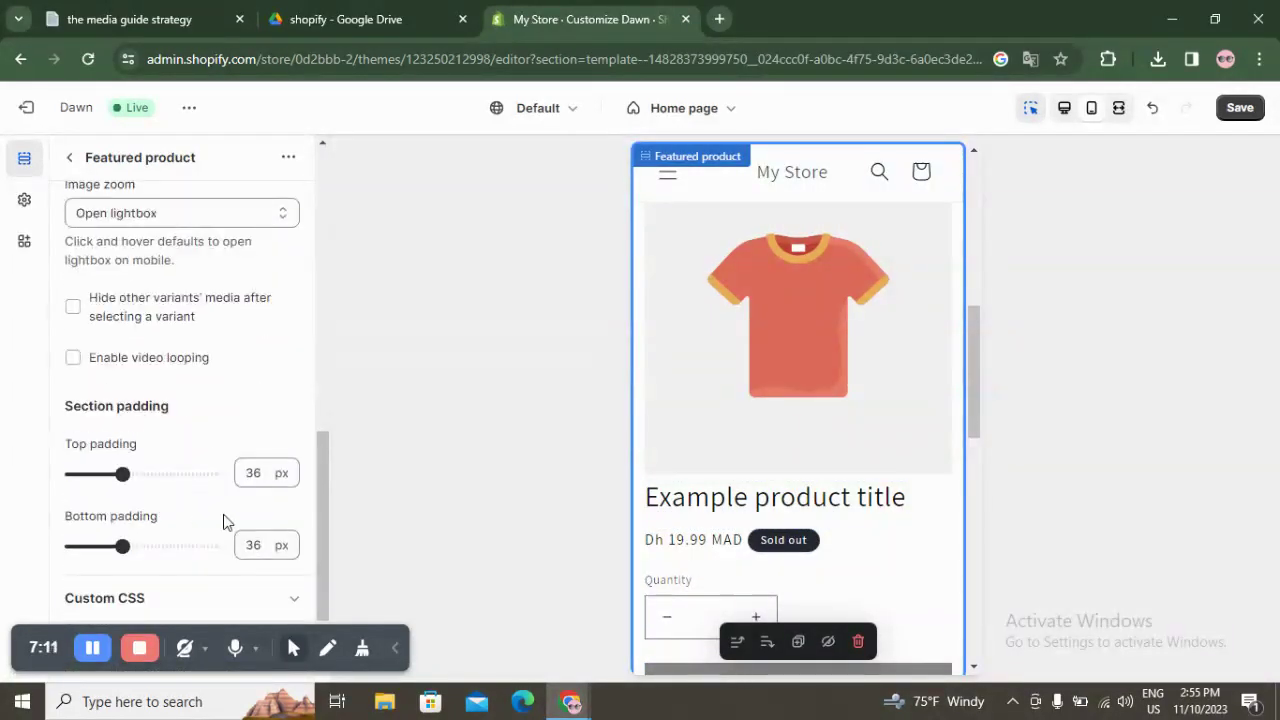
pyautogui.scroll(2, 823, 634)
pyautogui.scroll(-3, 821, 630)
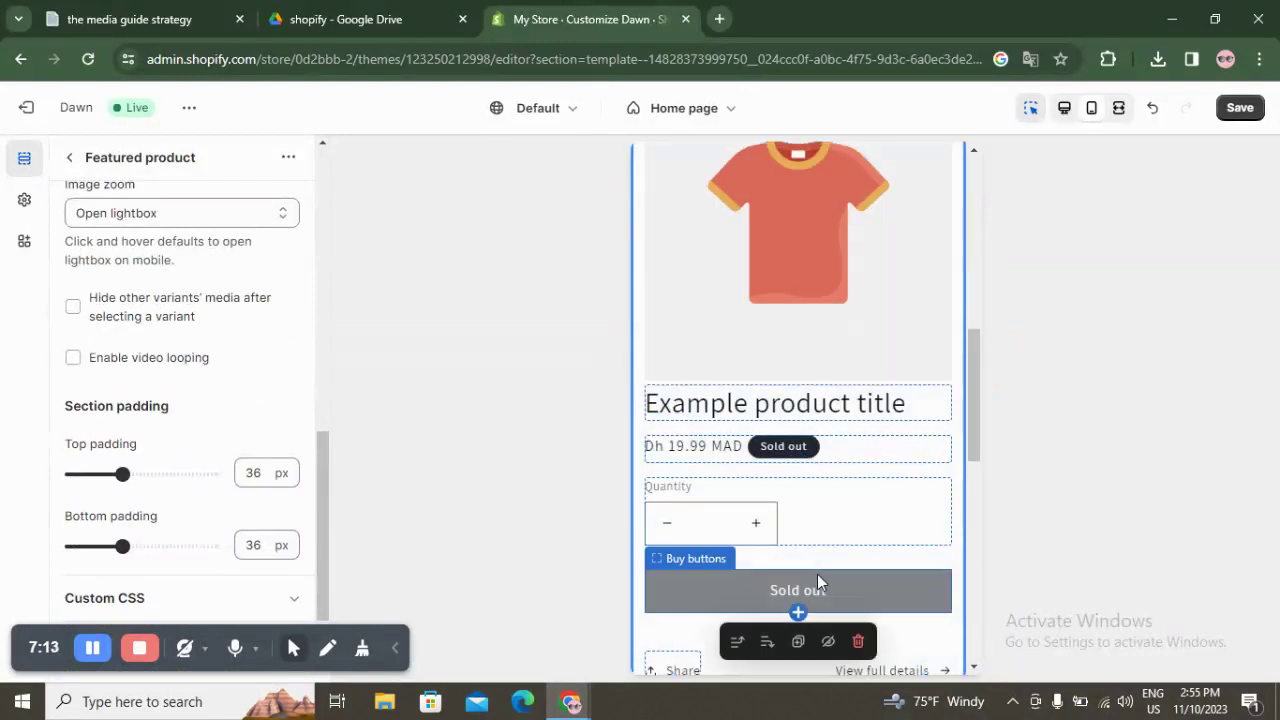
pyautogui.click(871, 592)
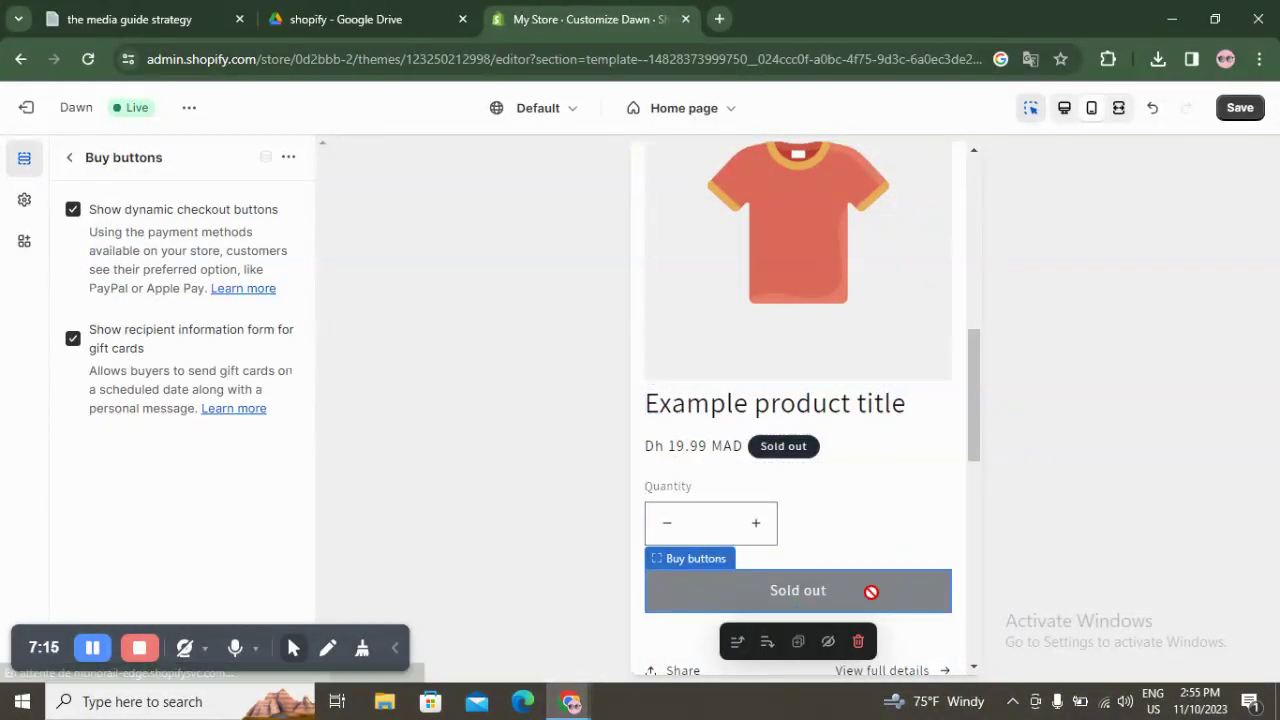
pyautogui.click(66, 158)
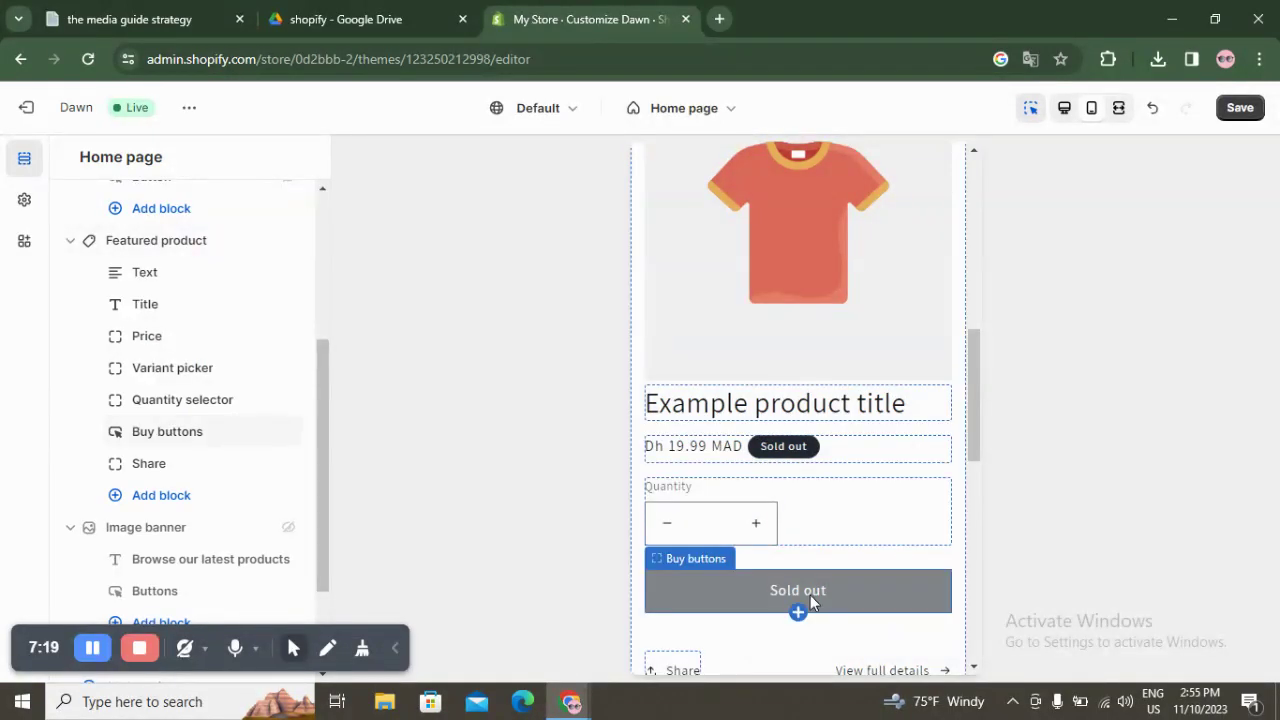
pyautogui.scroll(-3, 725, 541)
pyautogui.scroll(-5, 872, 566)
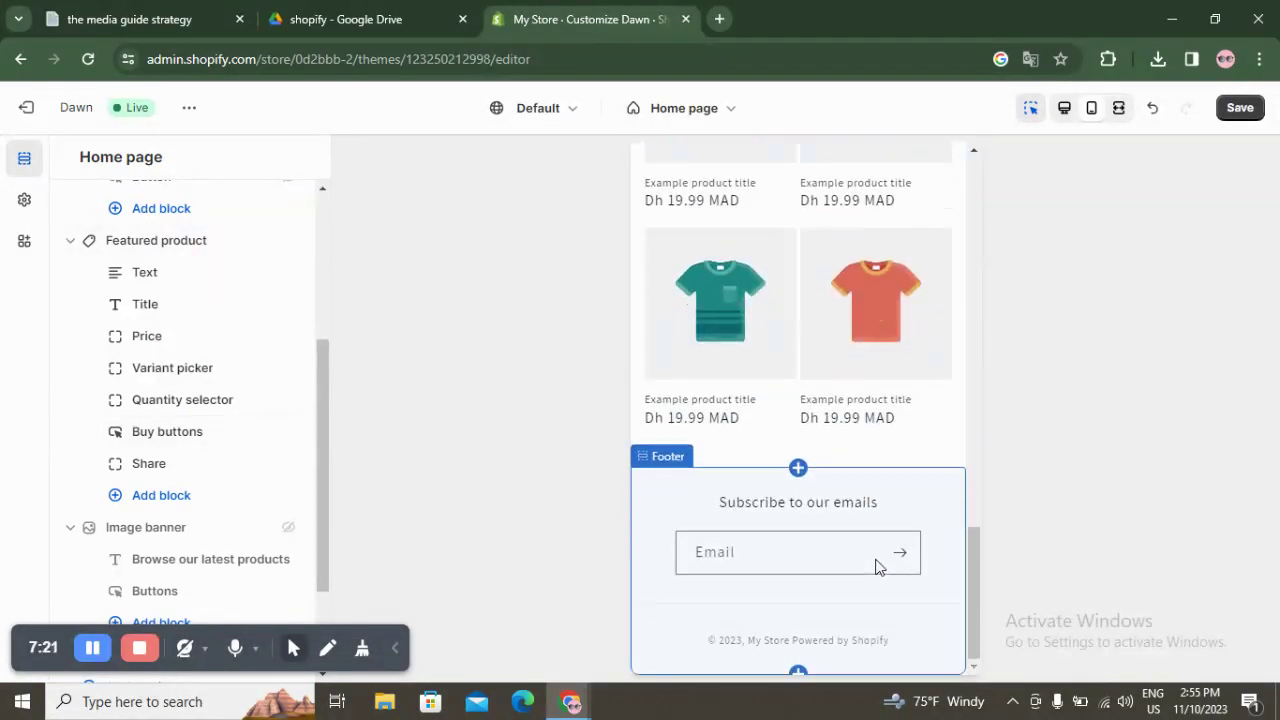
pyautogui.scroll(8, 872, 566)
pyautogui.scroll(4, 872, 566)
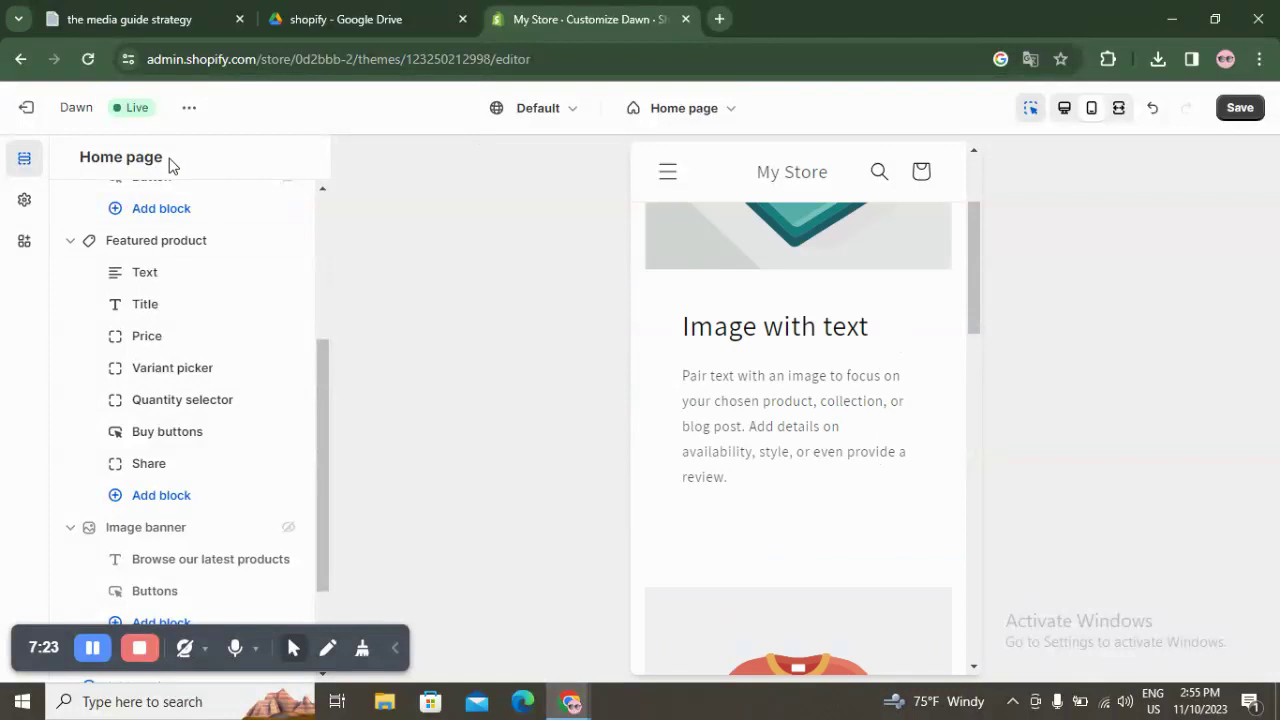
# - Look through the theme settings categories, including the color schemes
pyautogui.click(24, 200)
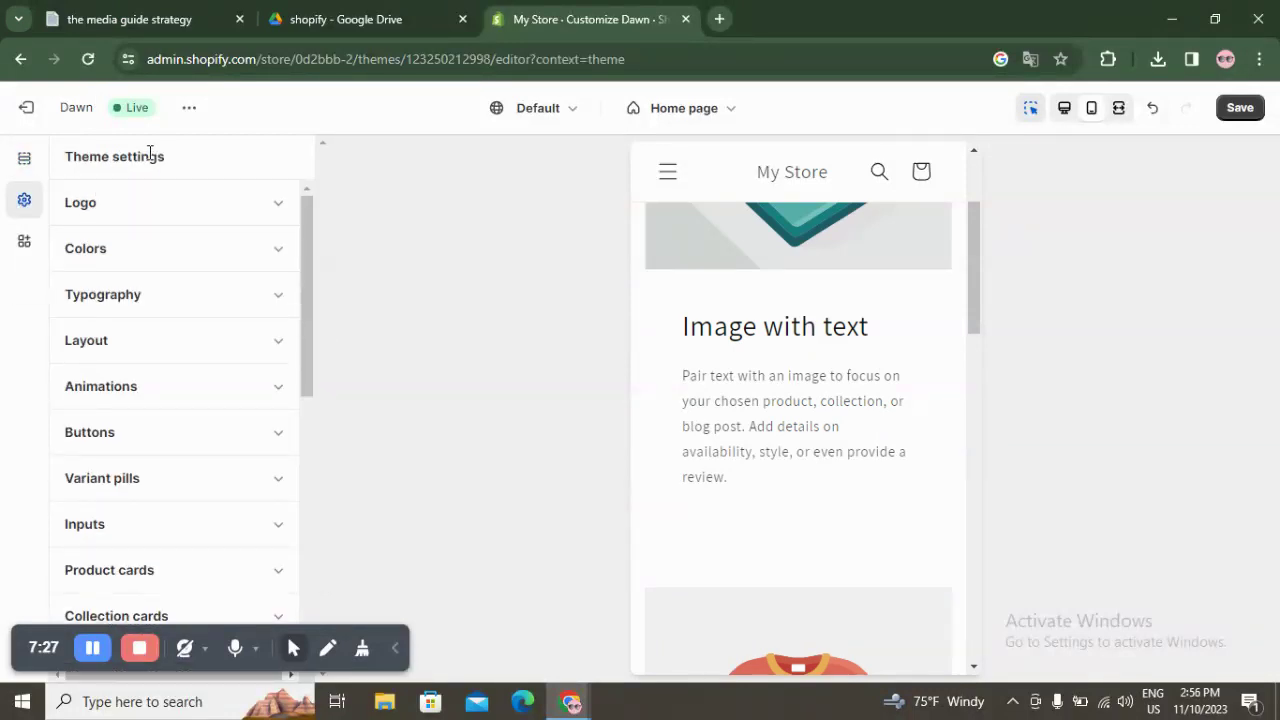
pyautogui.click(148, 248)
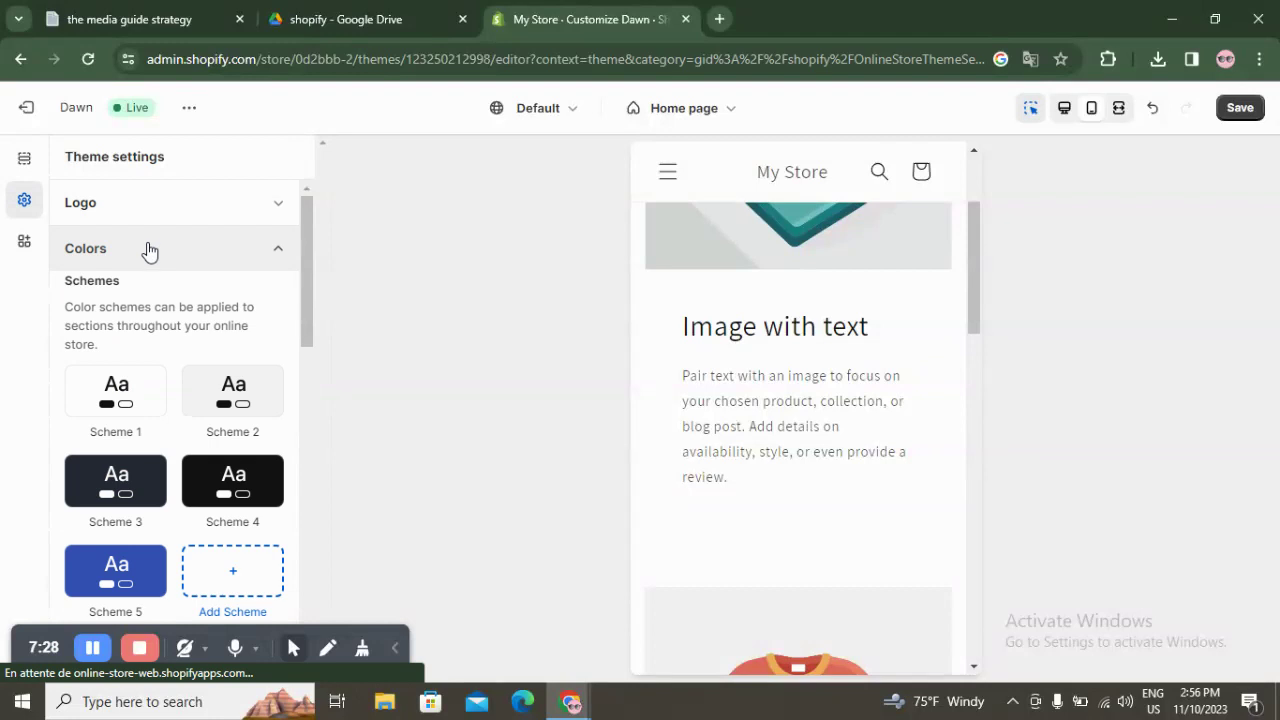
pyautogui.click(221, 257)
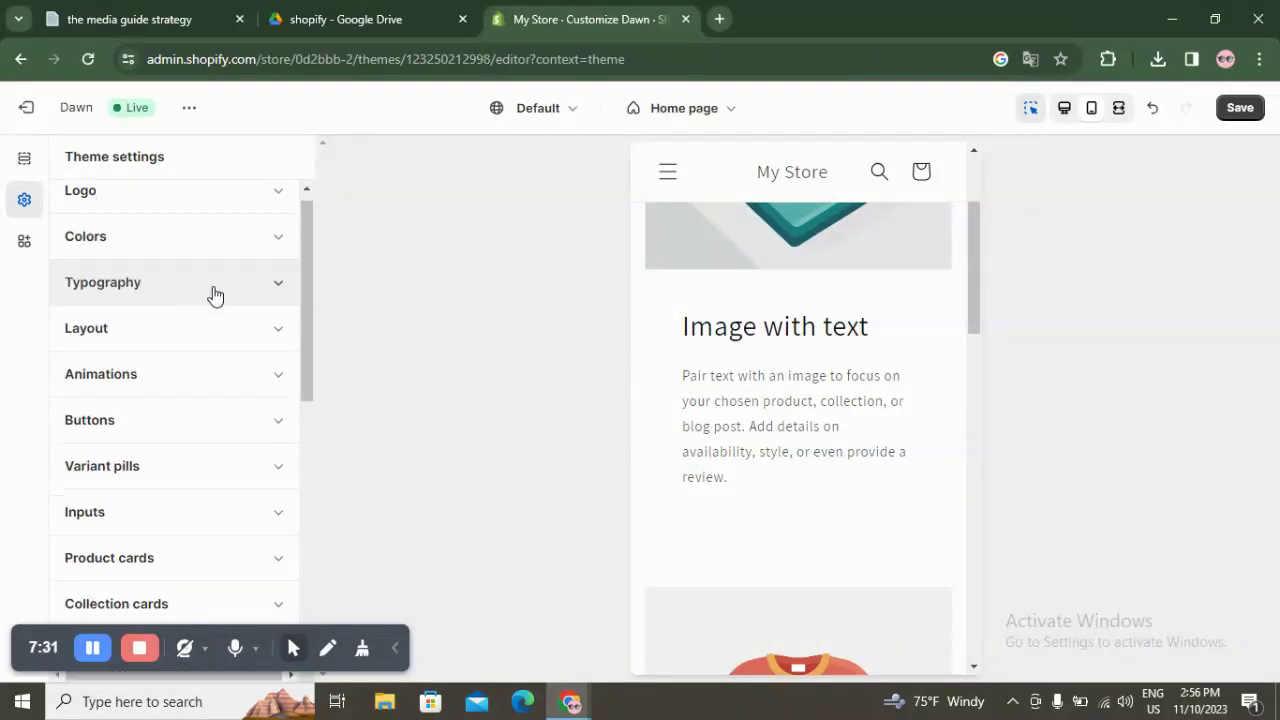
pyautogui.scroll(-3, 212, 292)
pyautogui.scroll(-3, 212, 293)
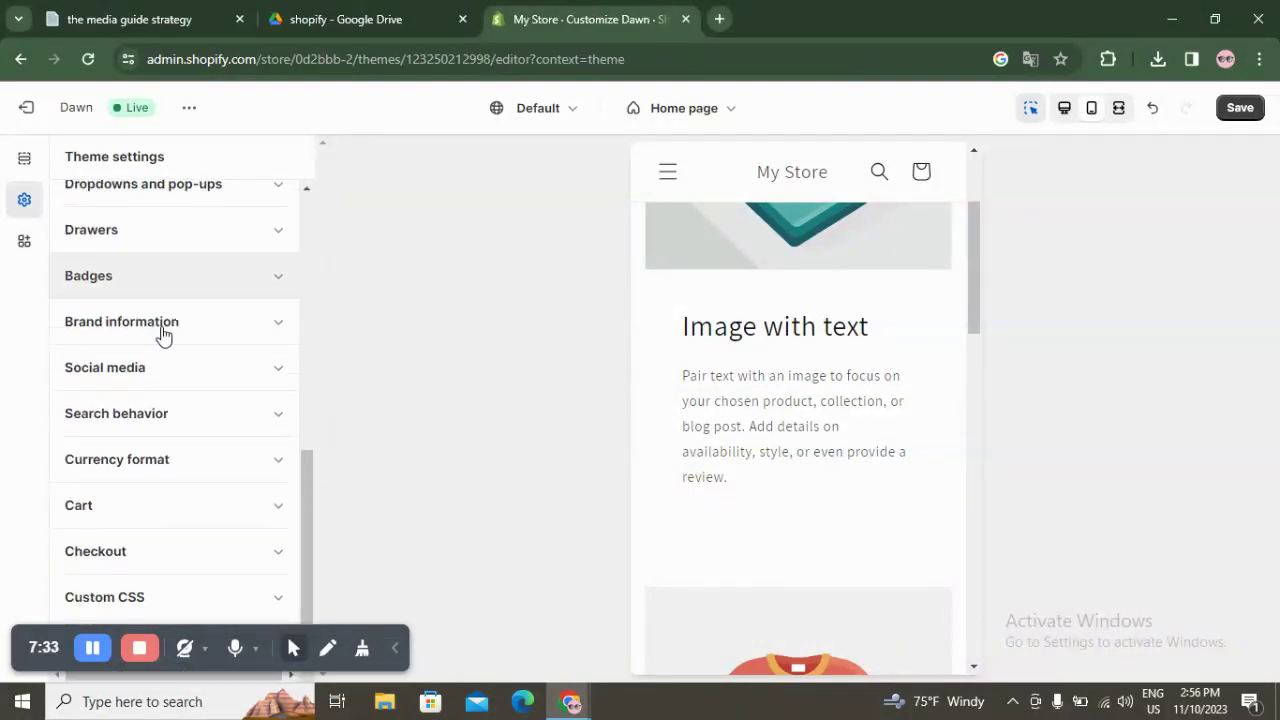
pyautogui.scroll(10, 180, 440)
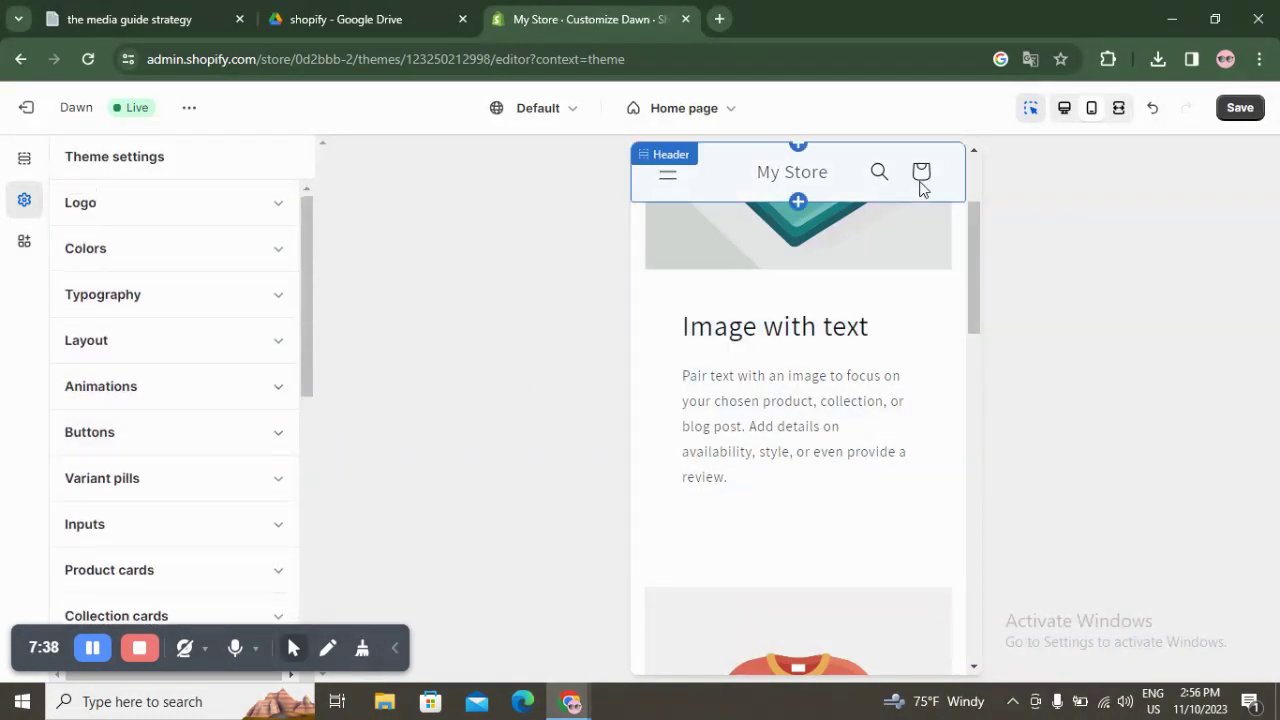
pyautogui.scroll(3, 900, 540)
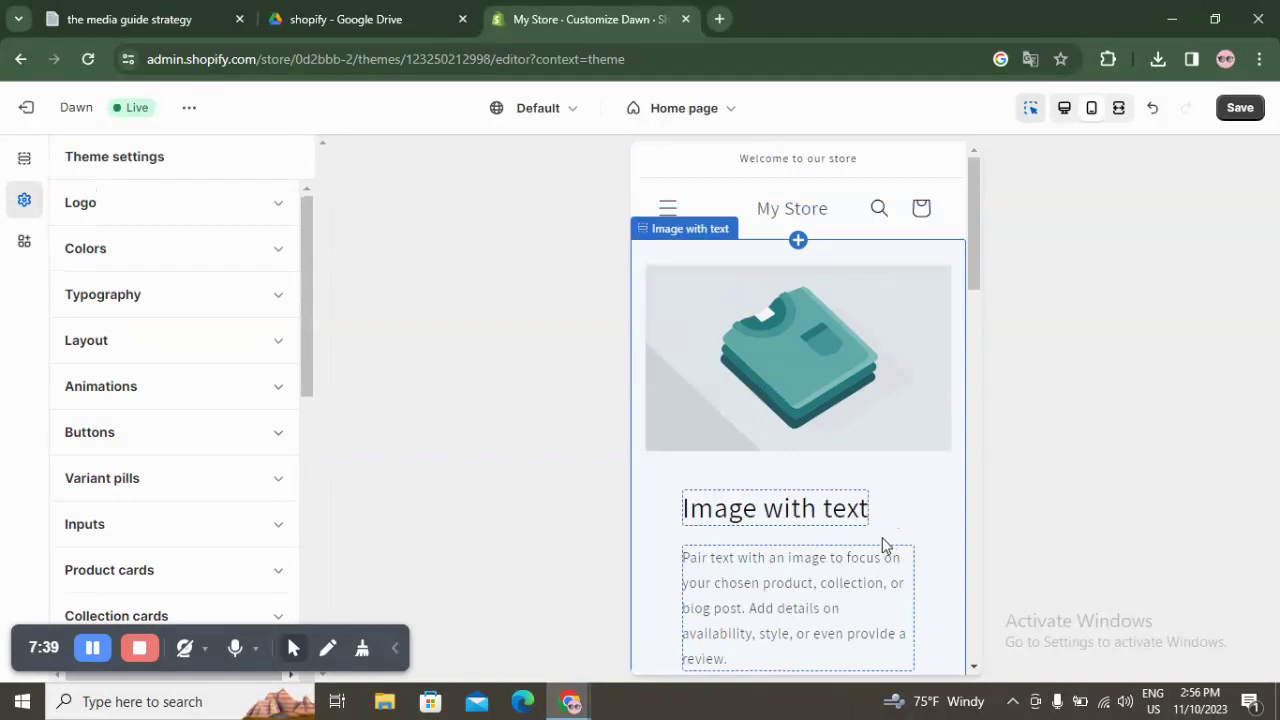
# - Return to the home page sections, open the Image with text section's settings and preview it in the desktop layout
pyautogui.click(25, 160)
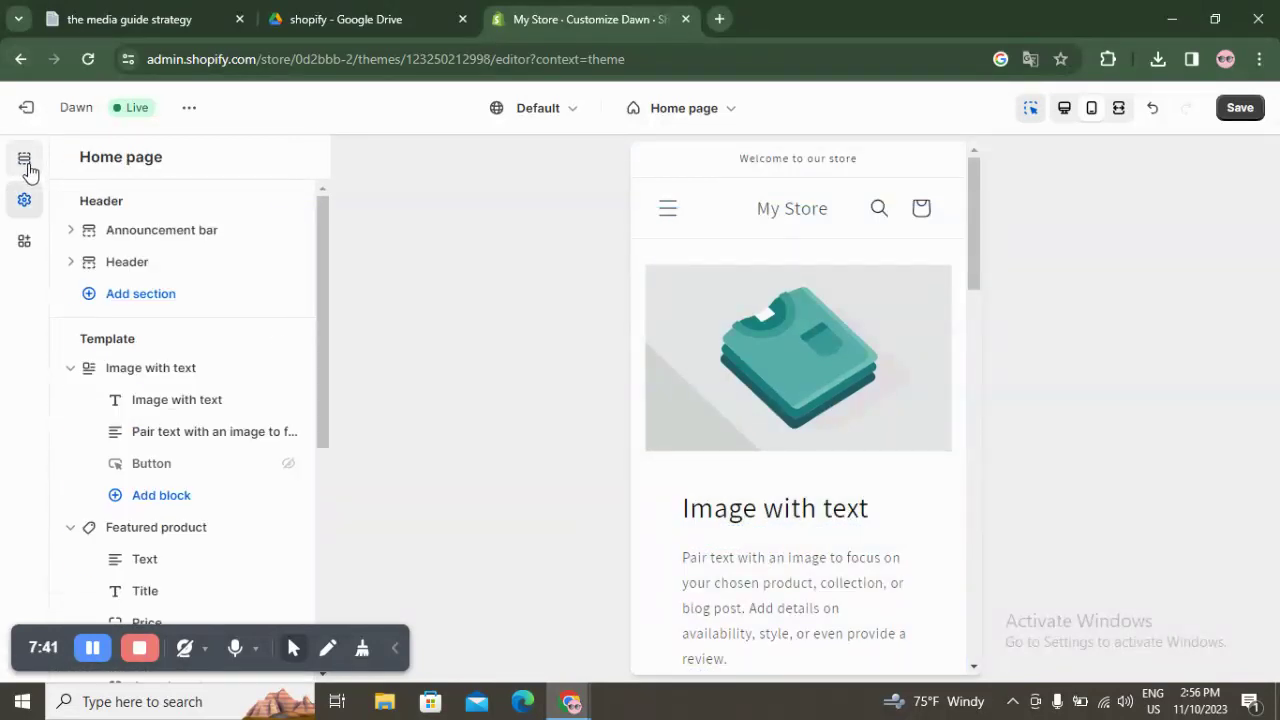
pyautogui.scroll(-5, 246, 457)
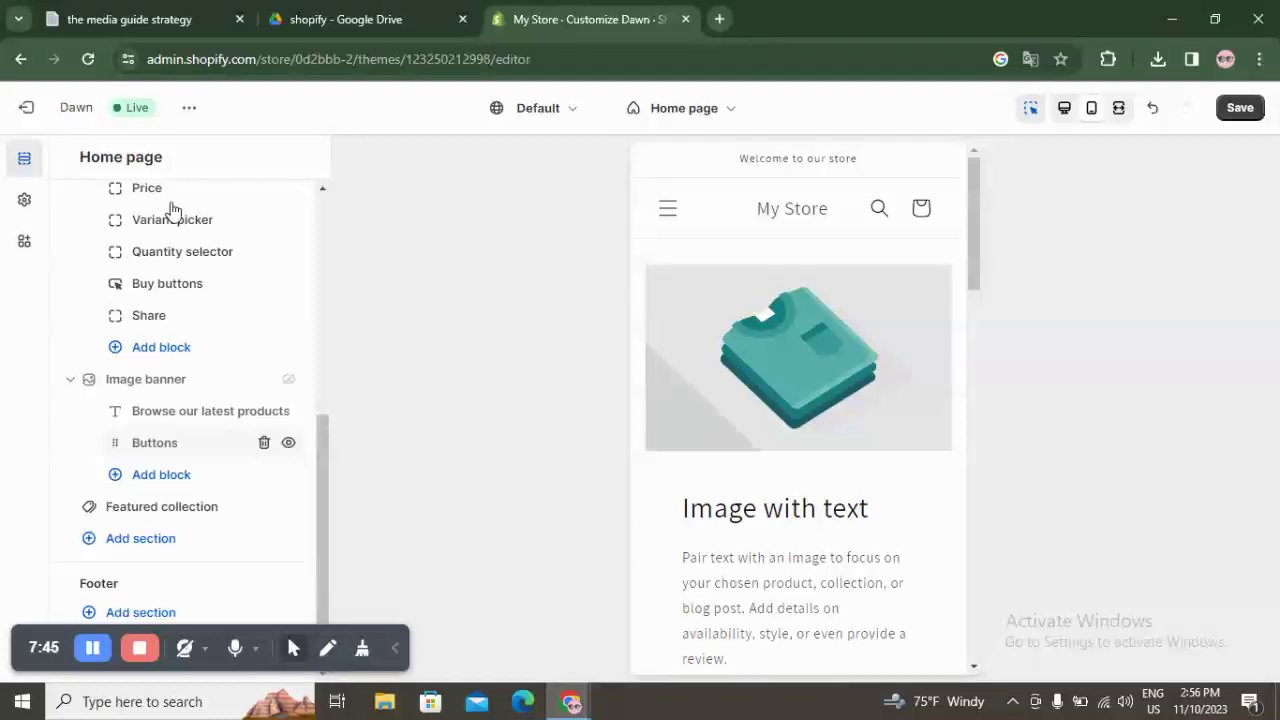
pyautogui.scroll(-10, 819, 395)
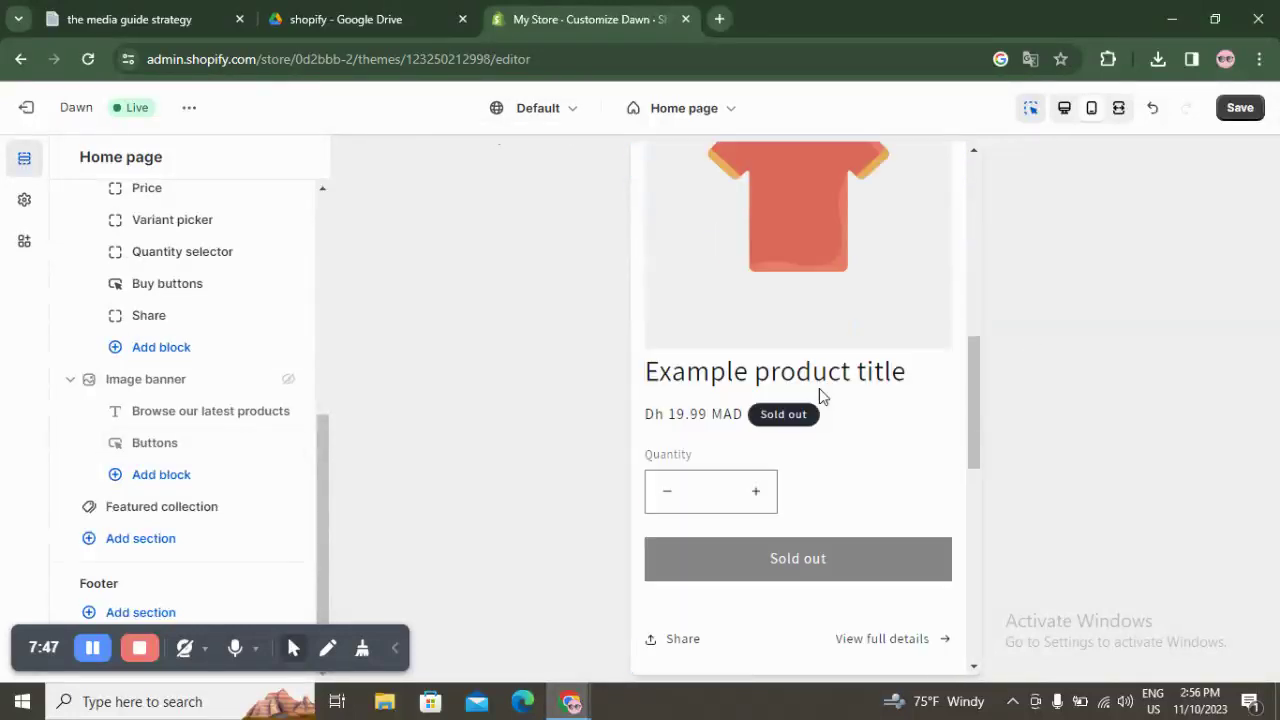
pyautogui.scroll(-3, 819, 395)
pyautogui.scroll(10, 819, 395)
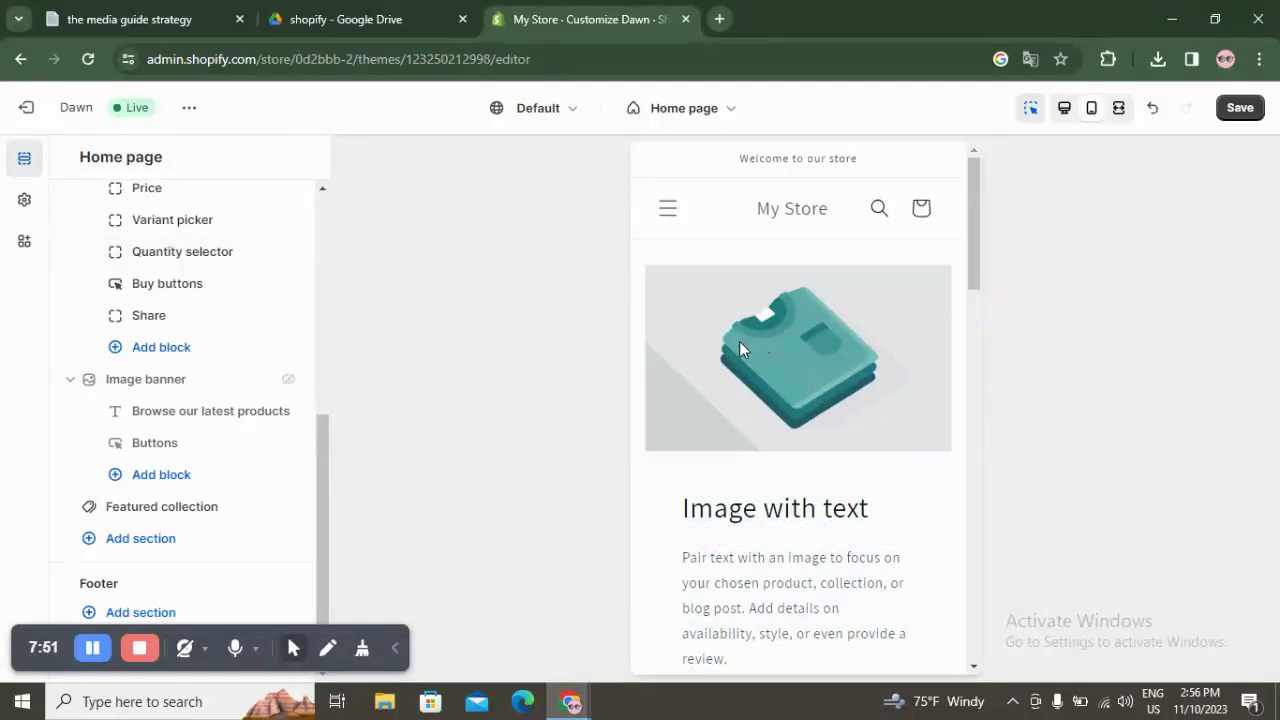
pyautogui.click(742, 348)
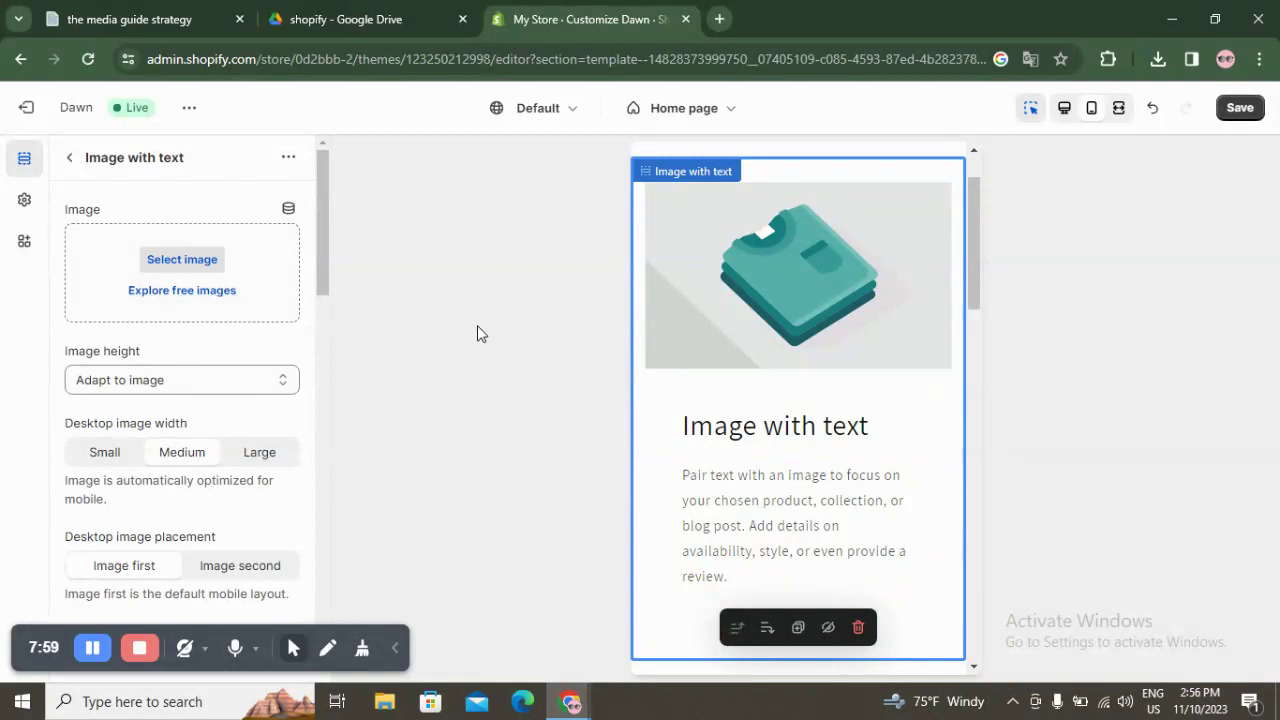
pyautogui.click(1065, 107)
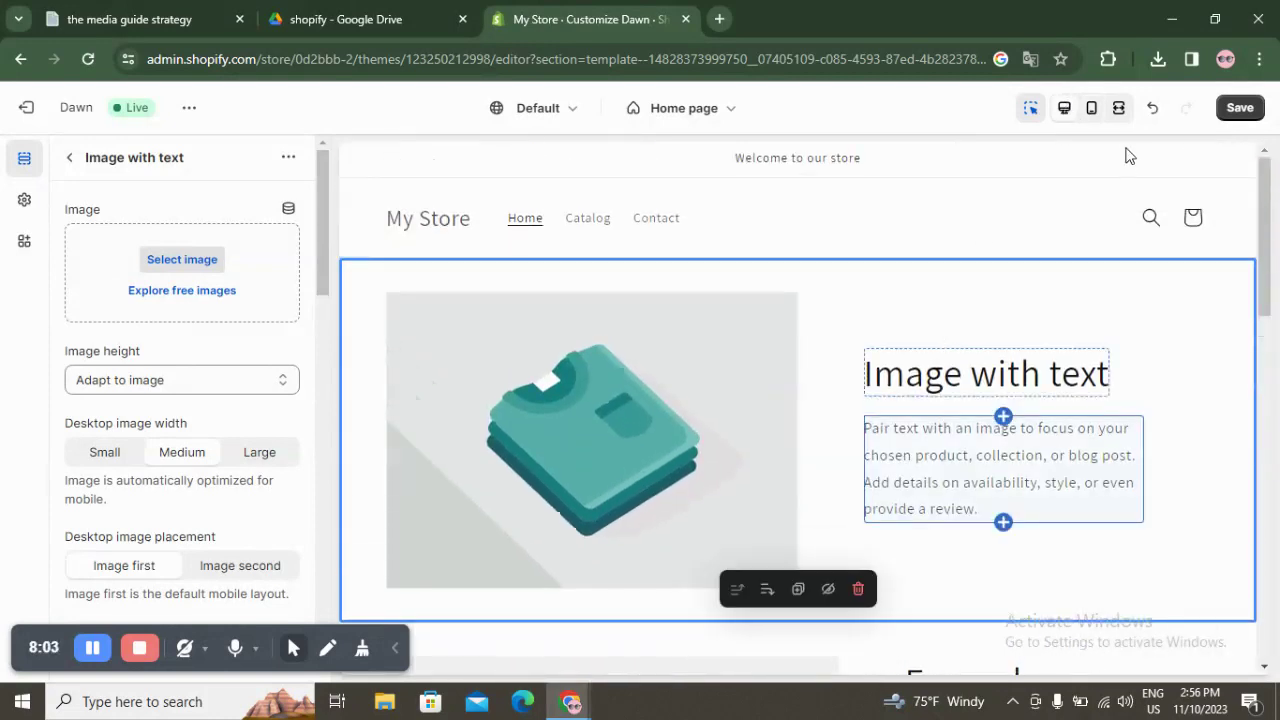